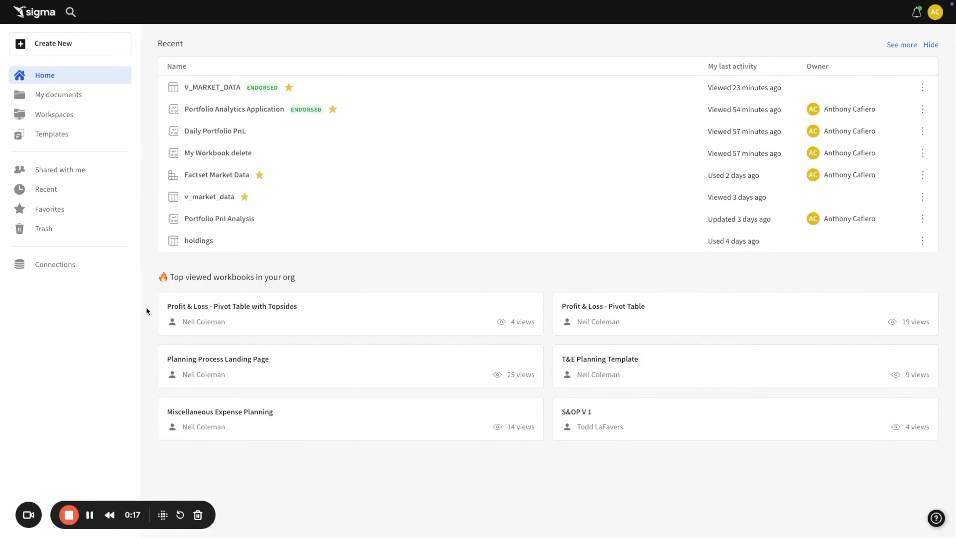
- Open the V_MARKET_DATA table from the PUBLIC schema of FACTSET_SAMPLE in the CXA connection
{"action": "mouse_move", "coordinate": [157, 2]}
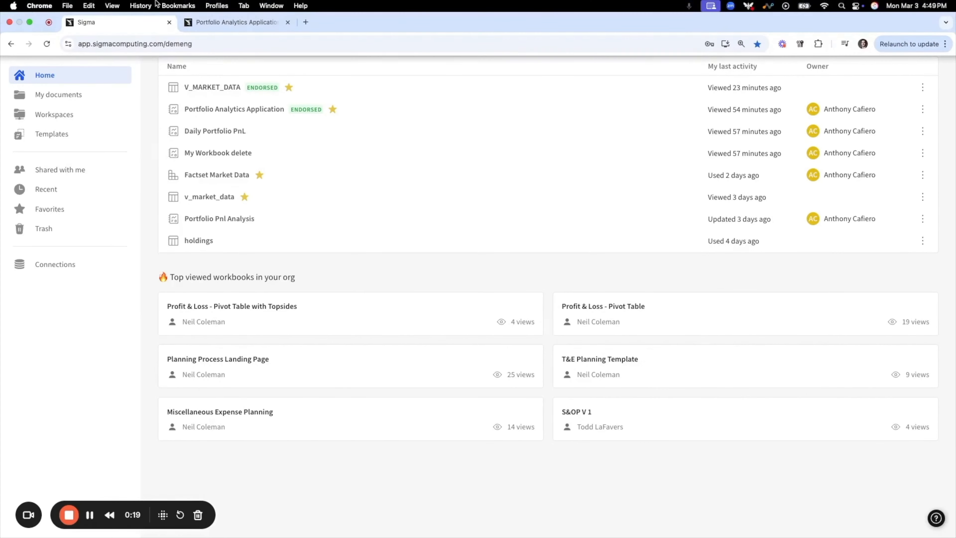
{"action": "left_click", "coordinate": [65, 264]}
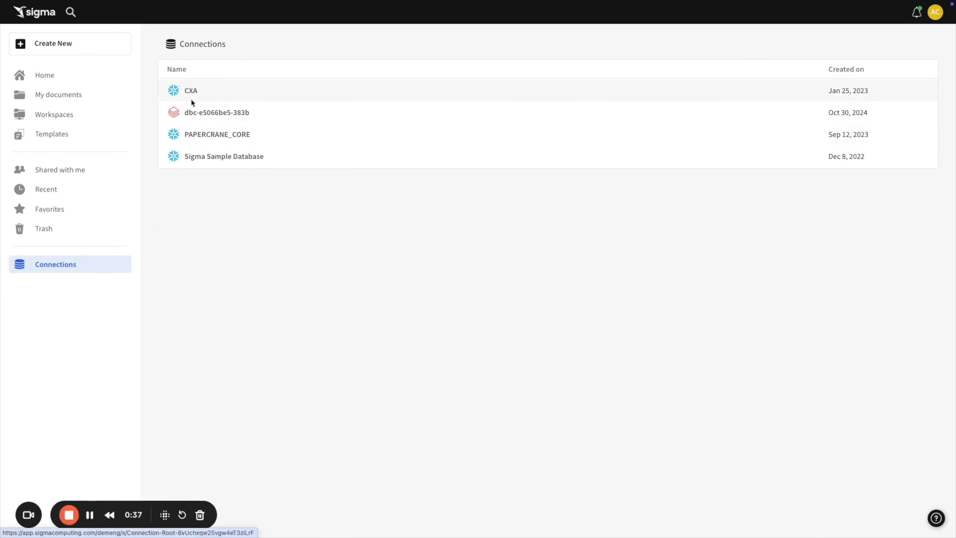
{"action": "left_click", "coordinate": [191, 91]}
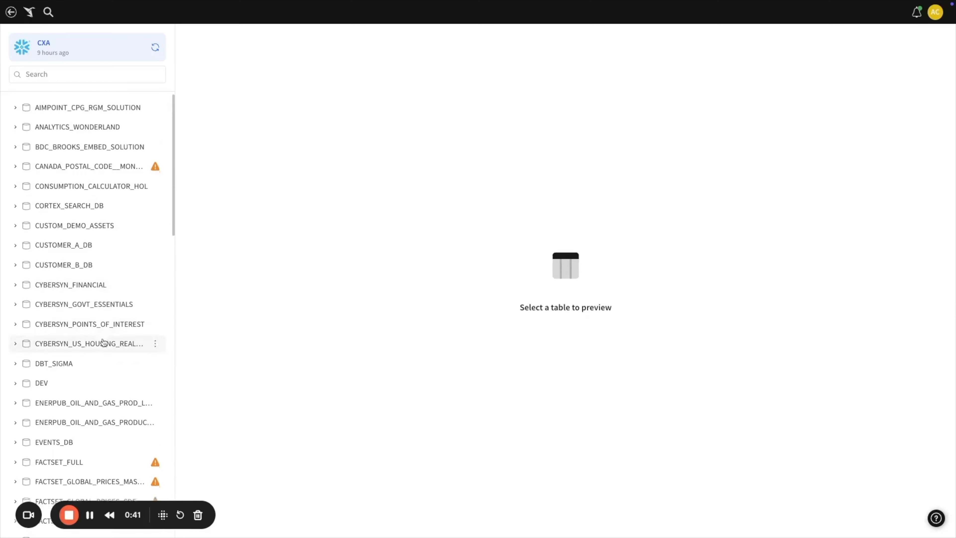
{"action": "scroll", "coordinate": [103, 341], "scroll_direction": "down", "scroll_amount": 5}
{"action": "scroll", "coordinate": [103, 341], "scroll_direction": "down", "scroll_amount": 4}
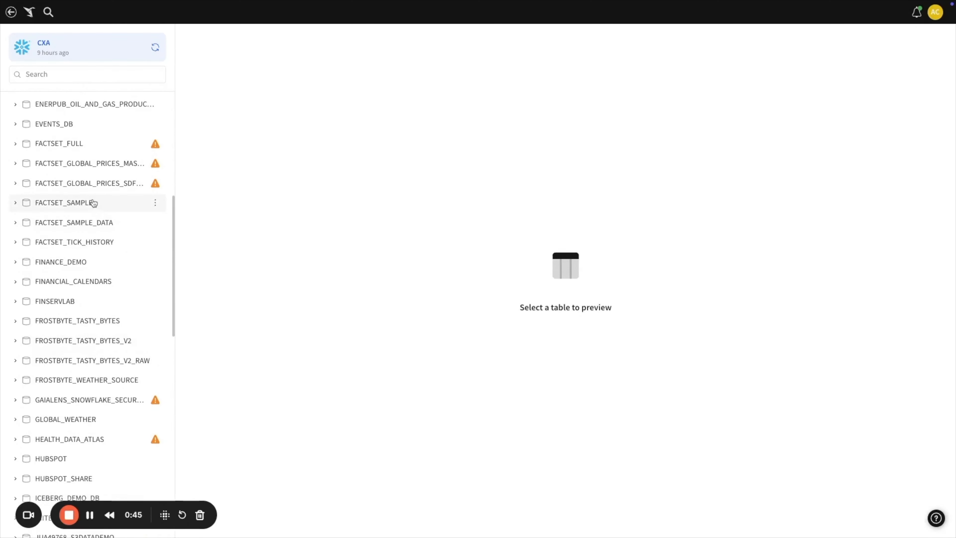
{"action": "left_click", "coordinate": [94, 203]}
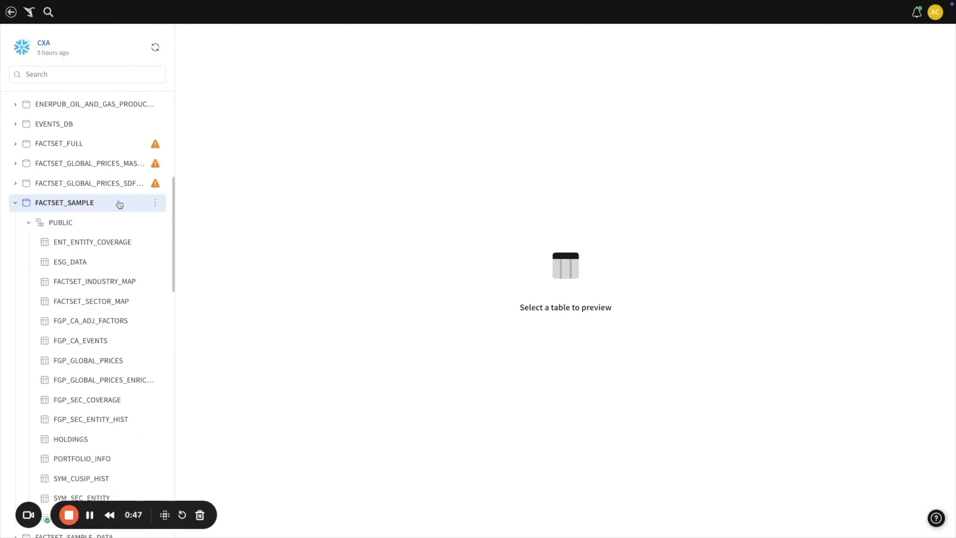
{"action": "scroll", "coordinate": [114, 433], "scroll_direction": "down", "scroll_amount": 3}
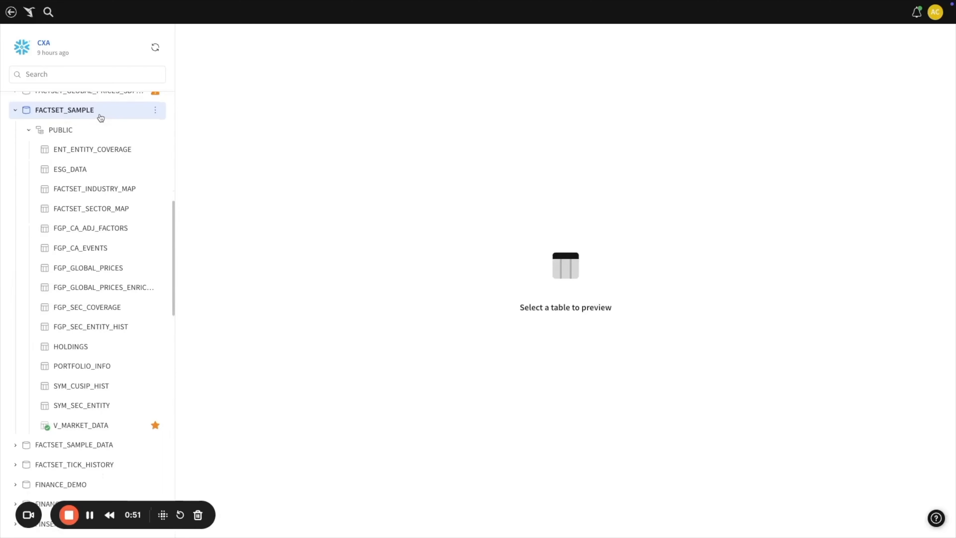
{"action": "left_click", "coordinate": [111, 427]}
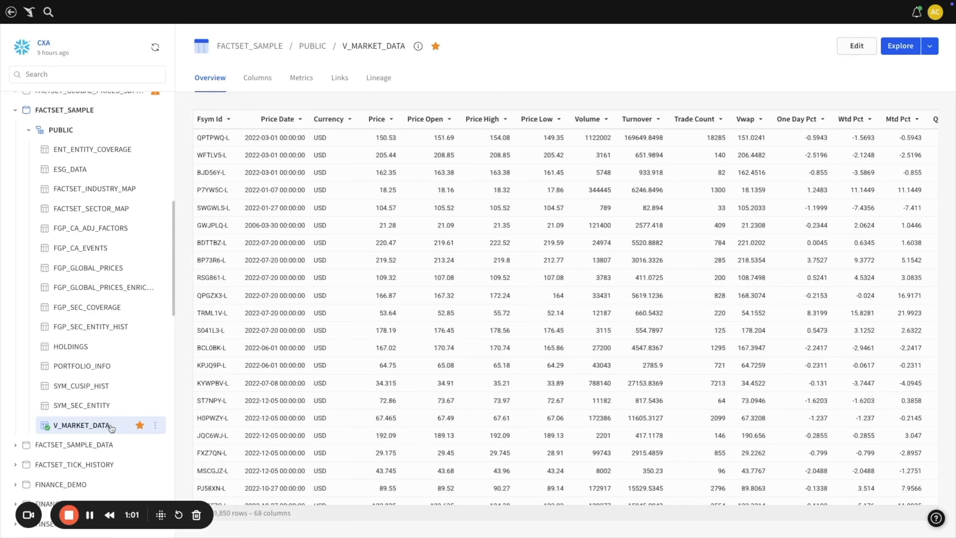
- Review the column details of the Price Date column, including its summary and statistics
{"action": "left_click", "coordinate": [255, 120]}
{"action": "left_click", "coordinate": [284, 148]}
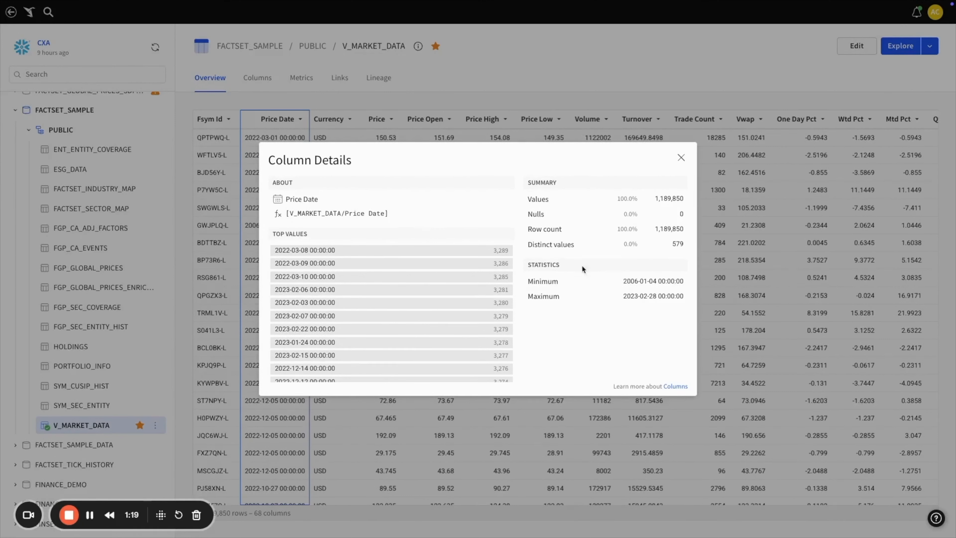
{"action": "left_click", "coordinate": [682, 158]}
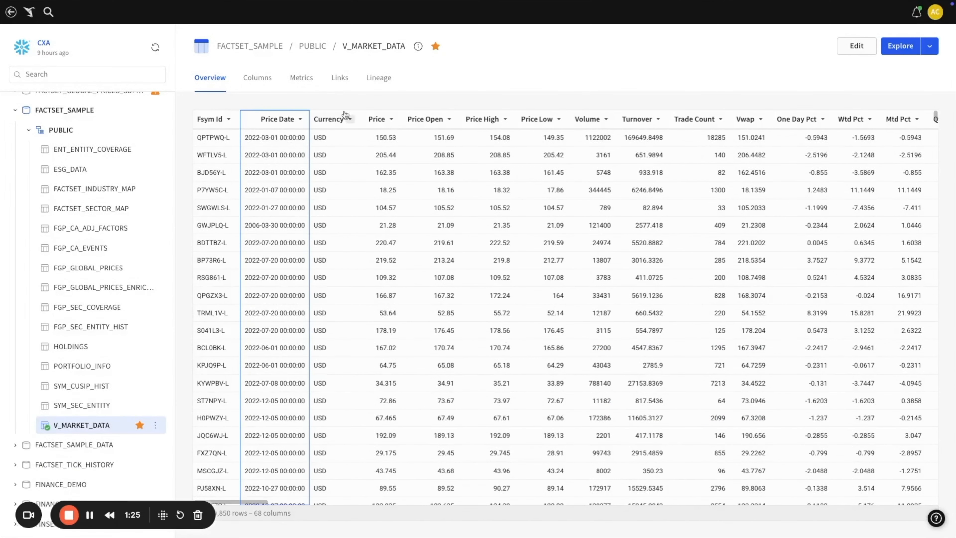
- Review the metrics and the lineage of V_MARKET_DATA and return to its data overview
{"action": "left_click", "coordinate": [310, 83]}
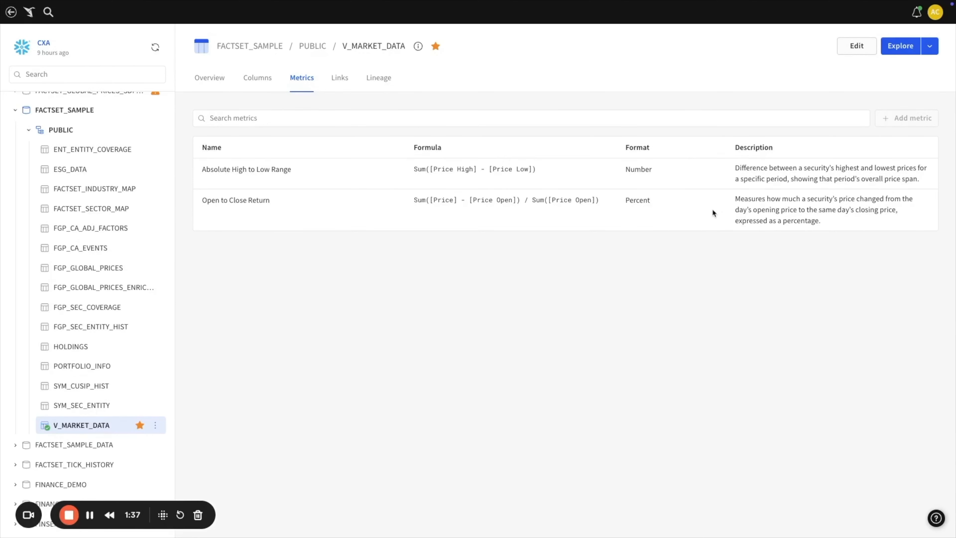
{"action": "left_click", "coordinate": [384, 79]}
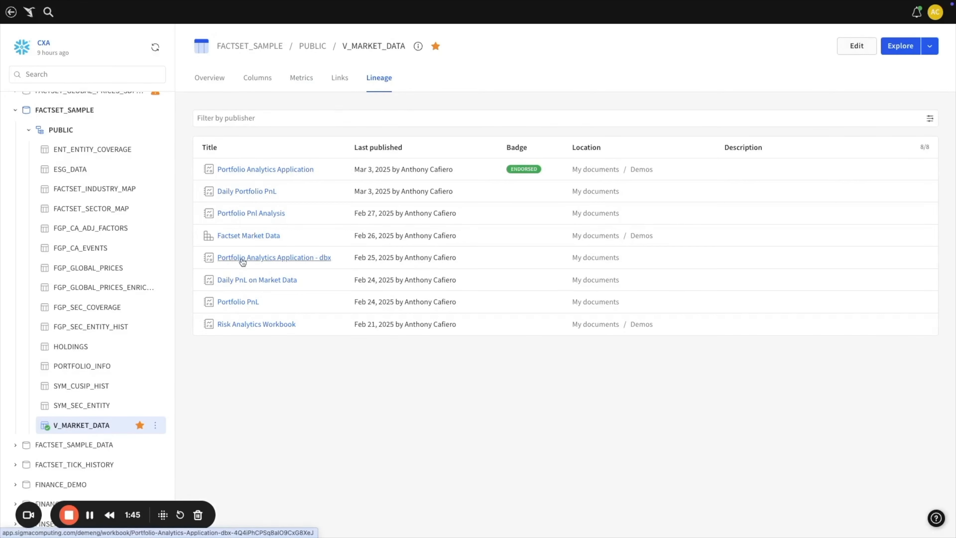
{"action": "left_click", "coordinate": [213, 85]}
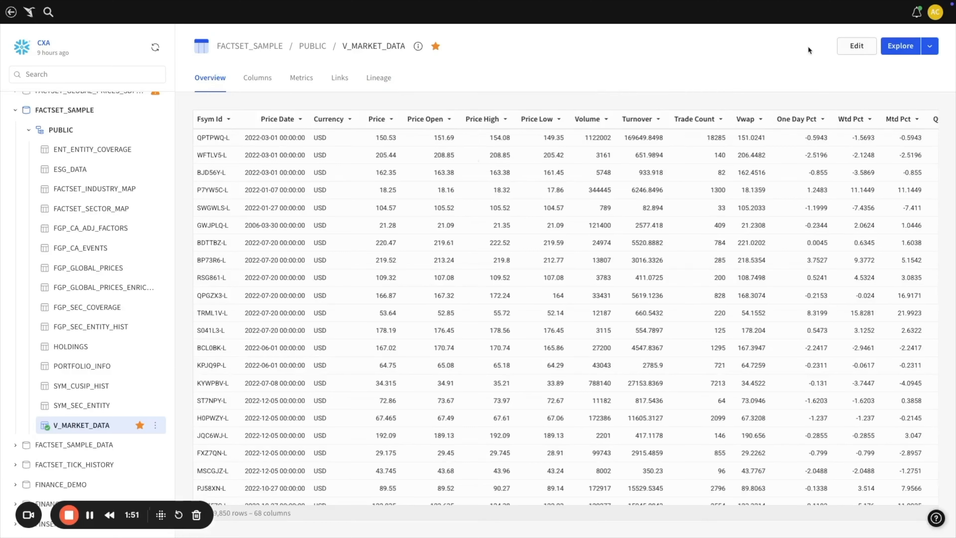
- Explore V_MARKET_DATA in a new exploration and add a duplicate of the Price Date column truncated to year
{"action": "left_click", "coordinate": [899, 47]}
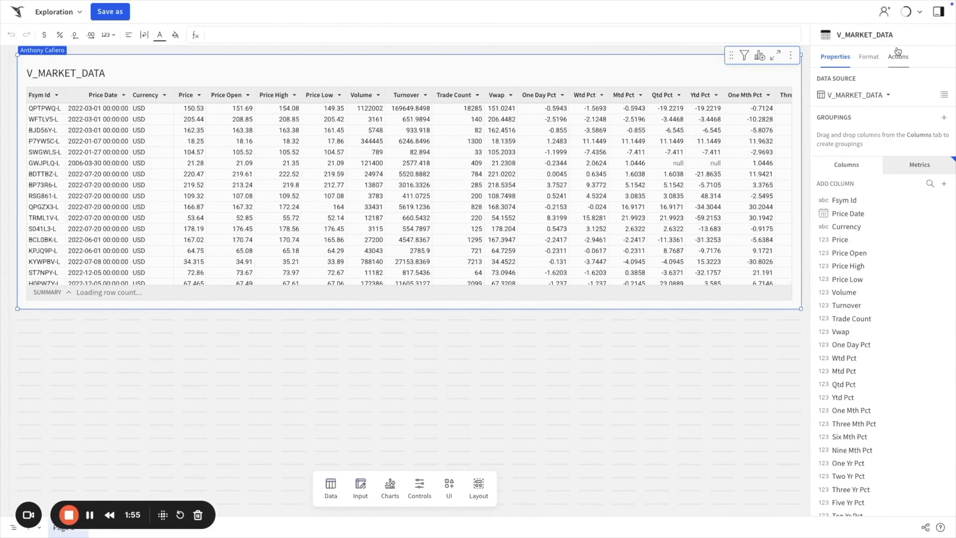
{"action": "right_click", "coordinate": [104, 96]}
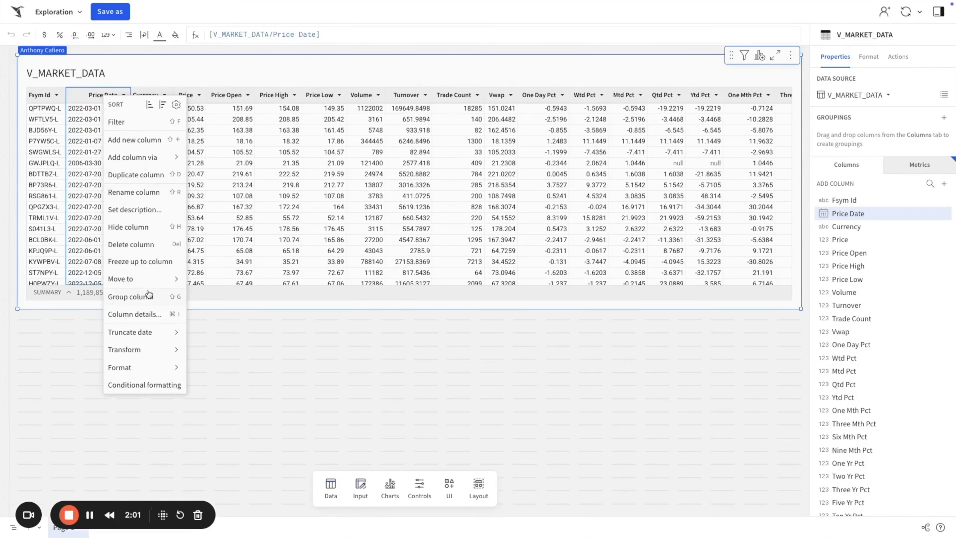
{"action": "left_click", "coordinate": [152, 174]}
{"action": "right_click", "coordinate": [164, 95]}
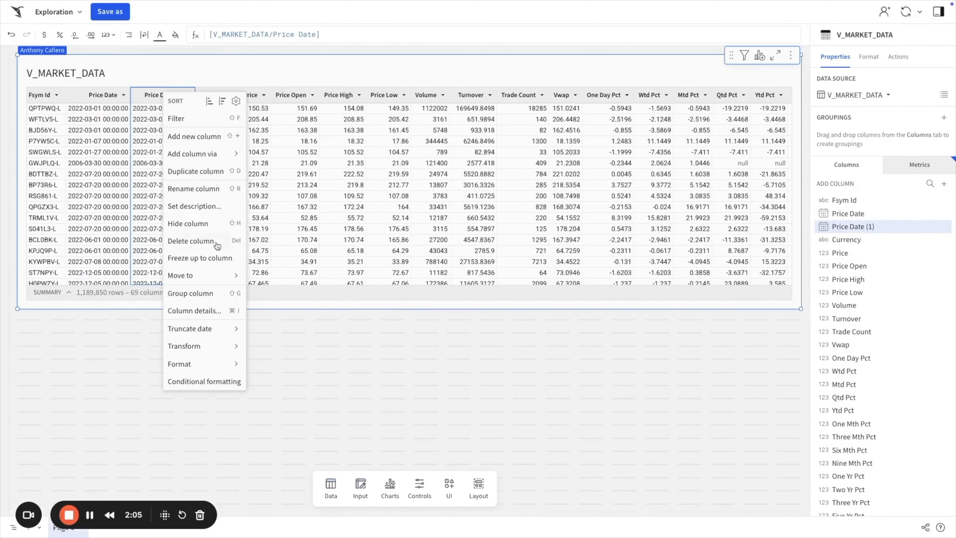
{"action": "mouse_move", "coordinate": [223, 322]}
{"action": "left_click", "coordinate": [268, 332]}
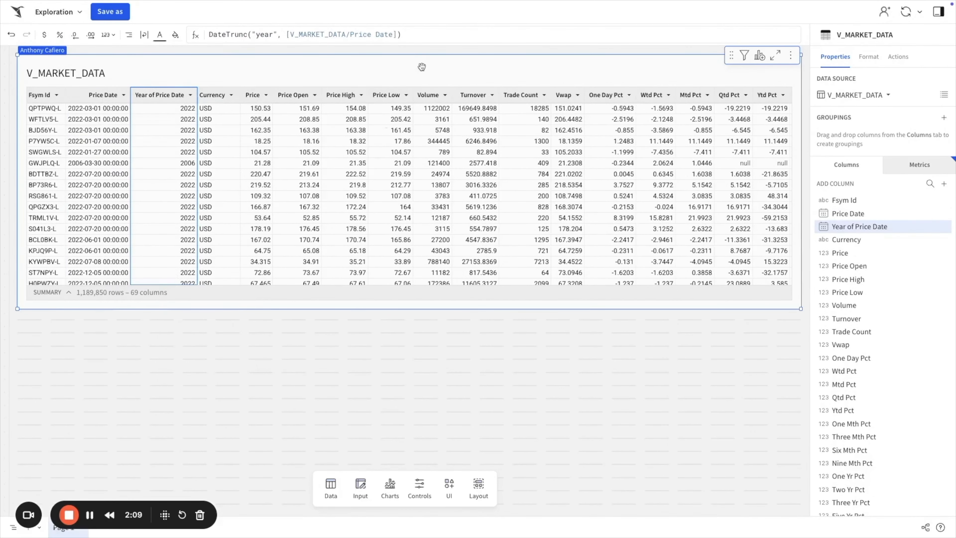
- Add a calculated column after Price Low with the formula [Price High] - [Price Low]
{"action": "right_click", "coordinate": [376, 98]}
{"action": "left_click", "coordinate": [409, 144]}
{"action": "left_click", "coordinate": [354, 102]}
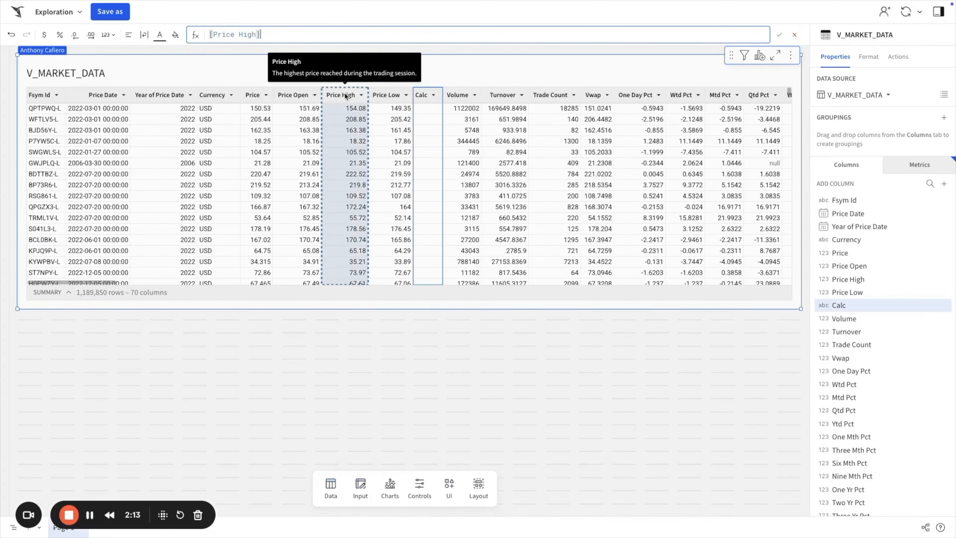
{"action": "type", "text": "-"}
{"action": "left_click", "coordinate": [388, 107]}
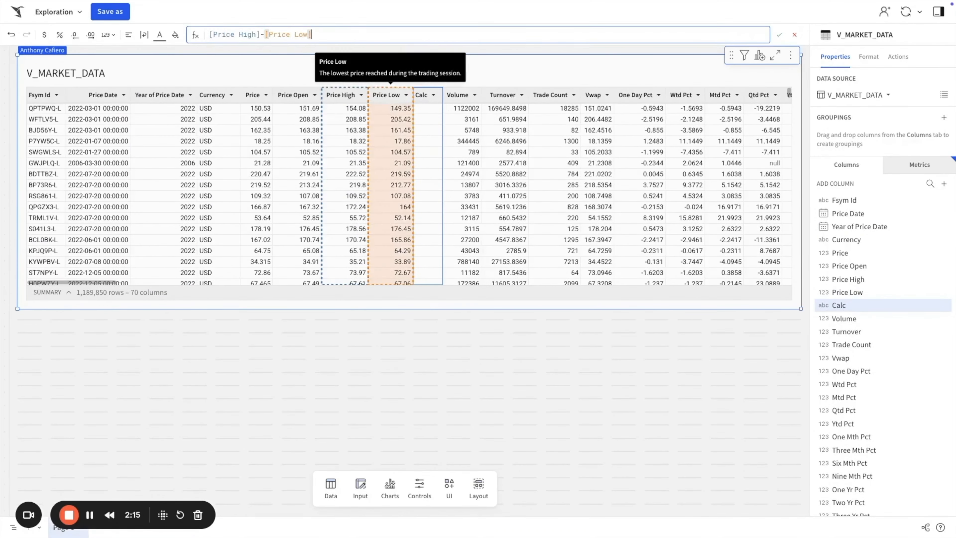
{"action": "key", "text": "Return"}
- Rename the new price difference column High to Low Range and format its values as numbers with two decimals
{"action": "double_click", "coordinate": [454, 94]}
{"action": "type", "text": "High to Low Range"}
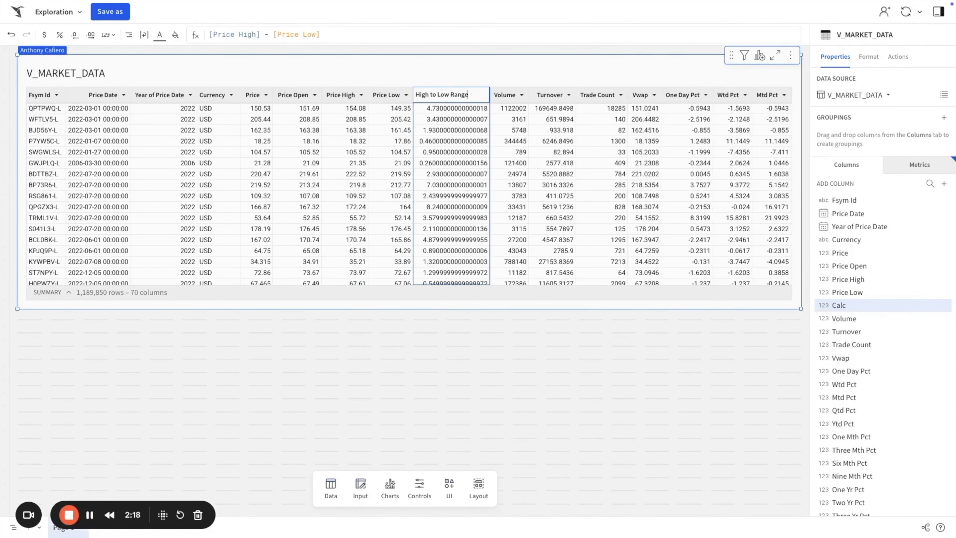
{"action": "key", "text": "Return"}
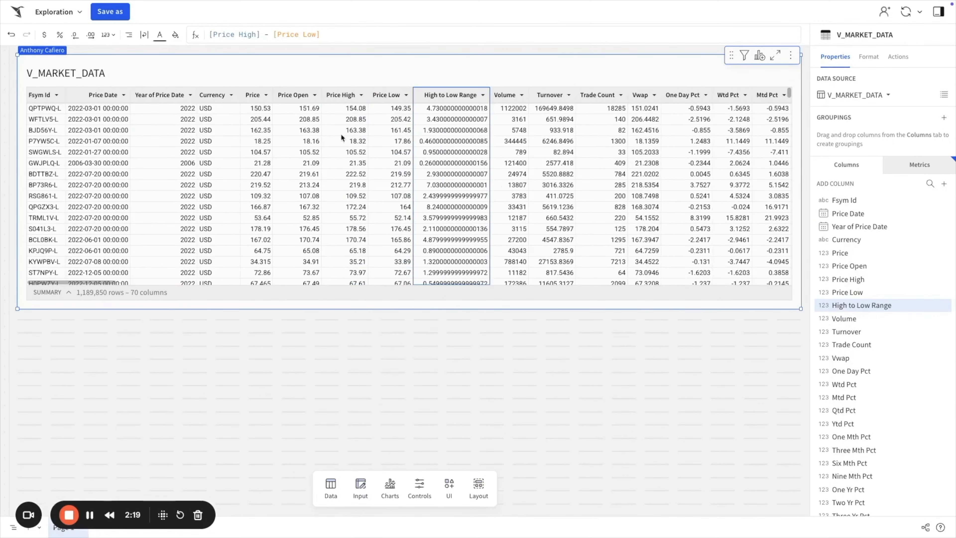
{"action": "left_click", "coordinate": [108, 34]}
{"action": "left_click", "coordinate": [118, 106]}
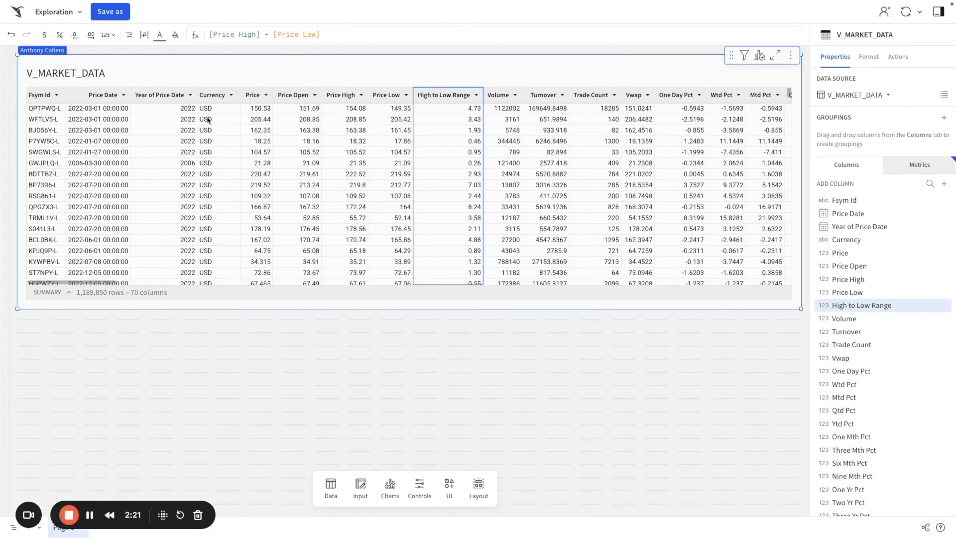
- Add a calculated column after Price with the formula If([Price] > 400, ">400", "<400")
{"action": "right_click", "coordinate": [246, 96]}
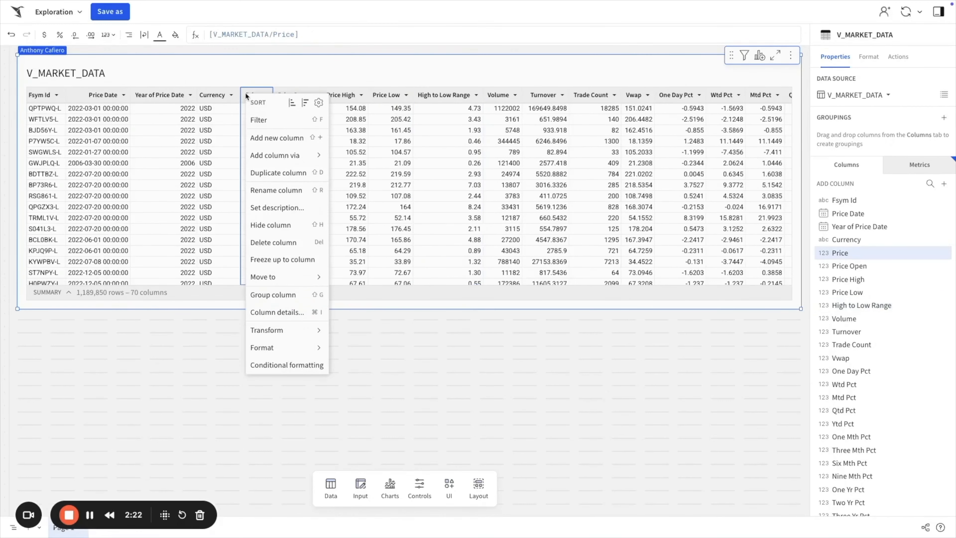
{"action": "left_click", "coordinate": [289, 138]}
{"action": "type", "text": "if("}
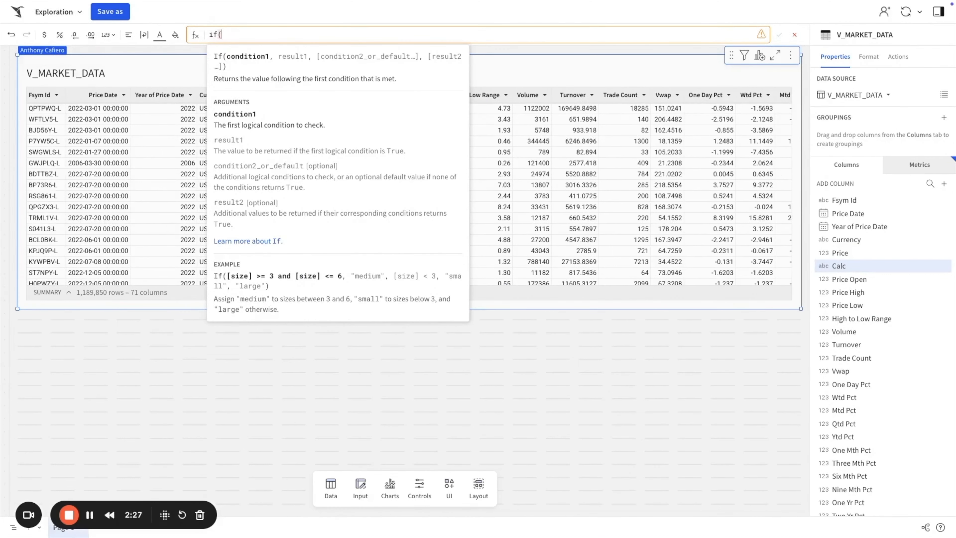
{"action": "type", "text": "[Price]>400,"}
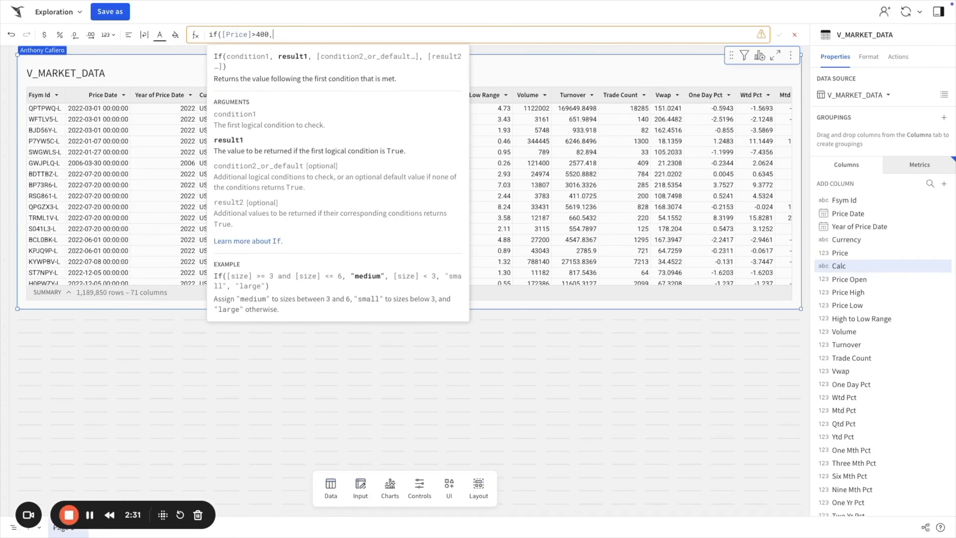
{"action": "type", "text": "\">400\","}
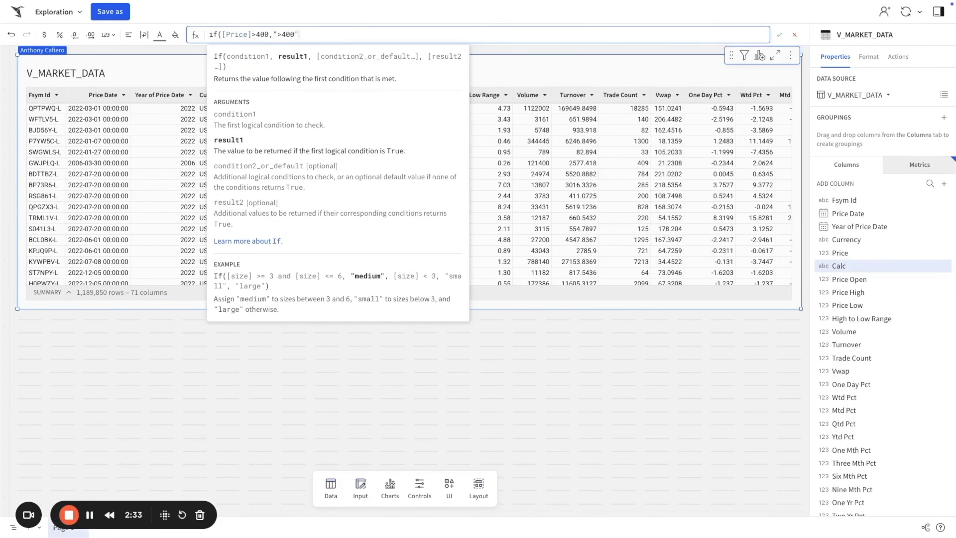
{"action": "type", "text": "\""}
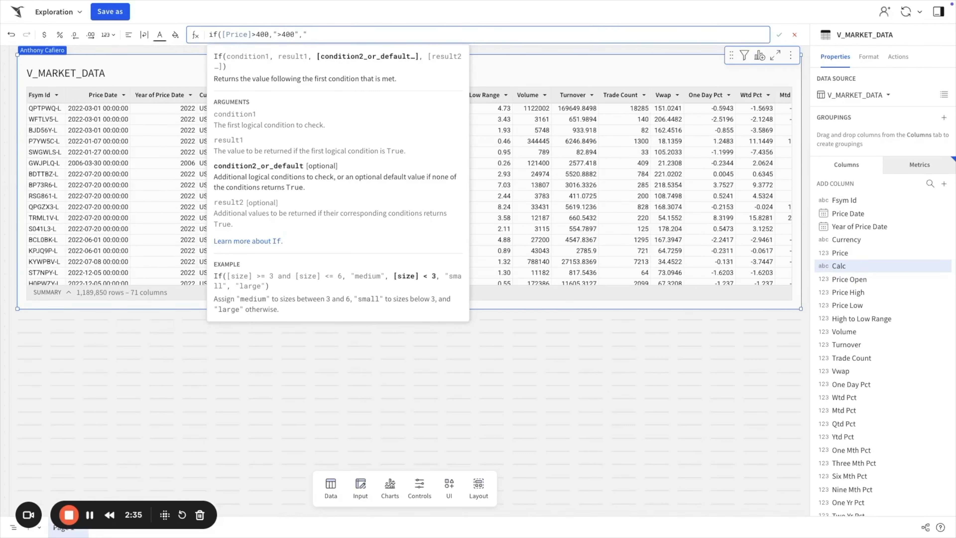
{"action": "type", "text": "<400\")"}
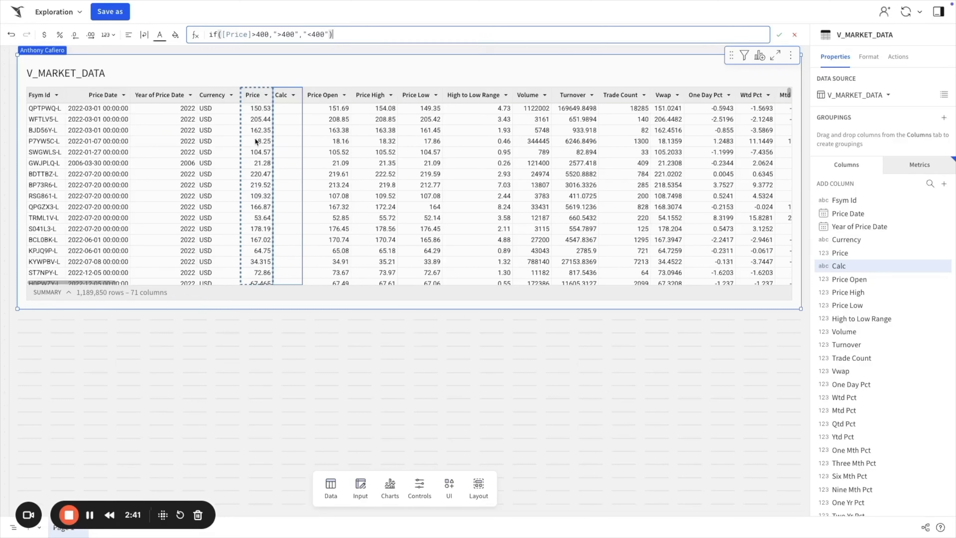
{"action": "key", "text": "Return"}
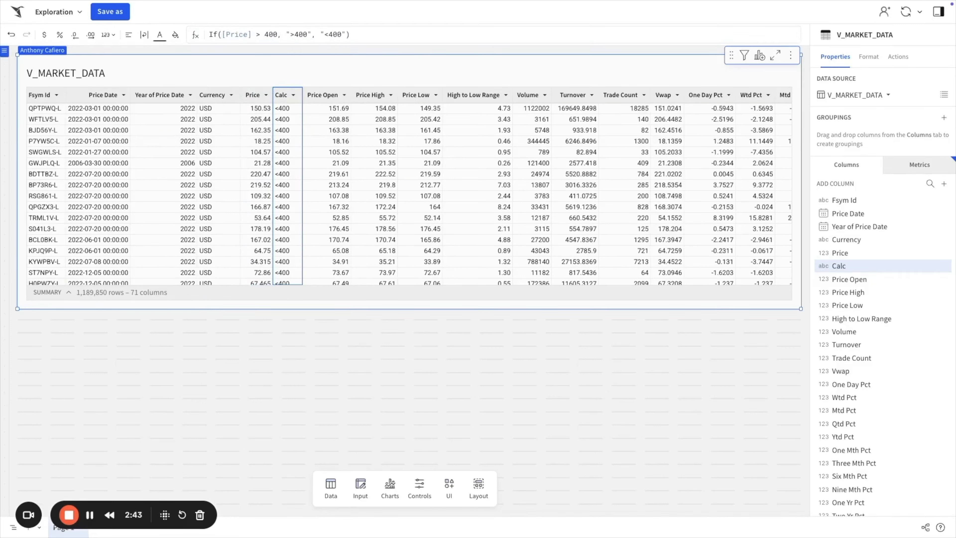
- Rename the new conditional column ">400?" and deselect the table
{"action": "double_click", "coordinate": [279, 94]}
{"action": "type", "text": ">400?"}
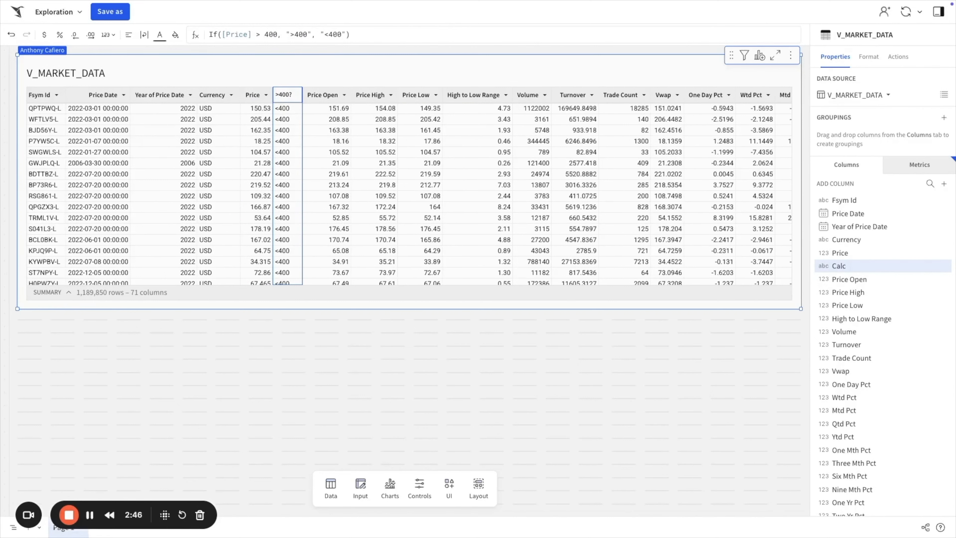
{"action": "key", "text": "Return"}
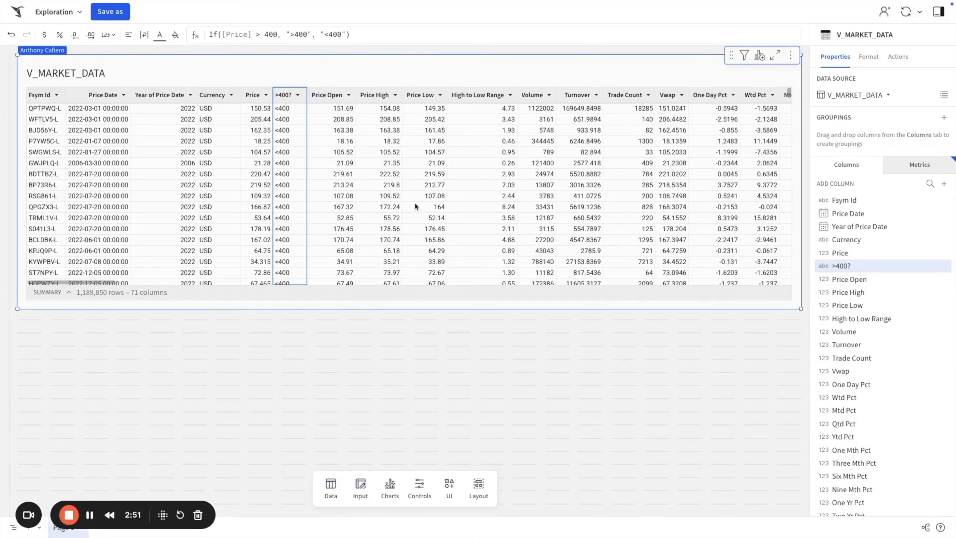
{"action": "left_click", "coordinate": [389, 326]}
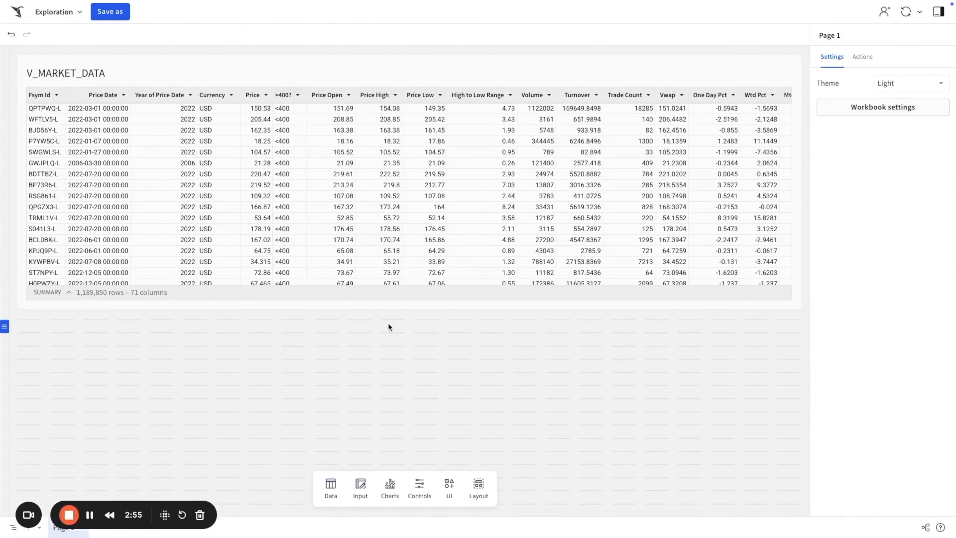
- Open the query history and examine the full SQL of the most recent V_MARKET_DATA table query
{"action": "left_click", "coordinate": [919, 15]}
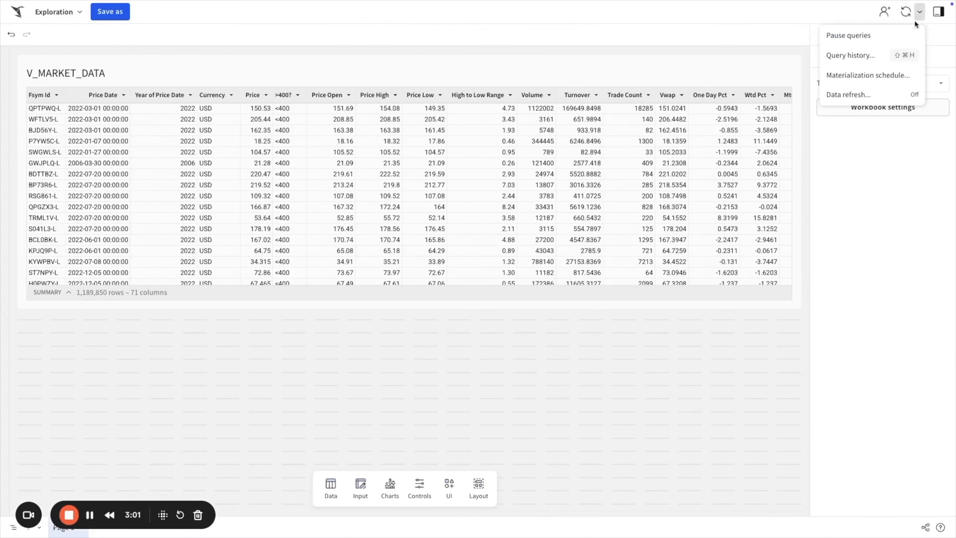
{"action": "left_click", "coordinate": [870, 55]}
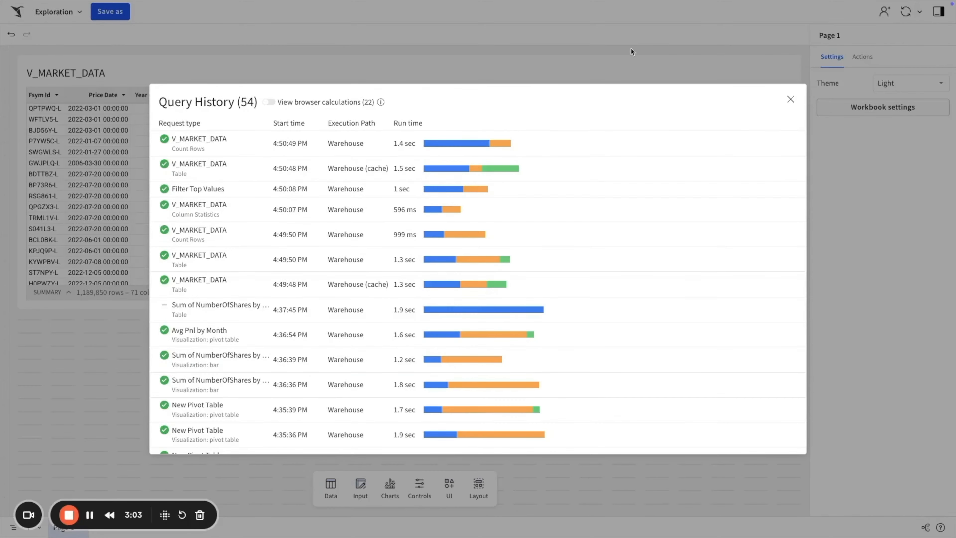
{"action": "left_click", "coordinate": [489, 175]}
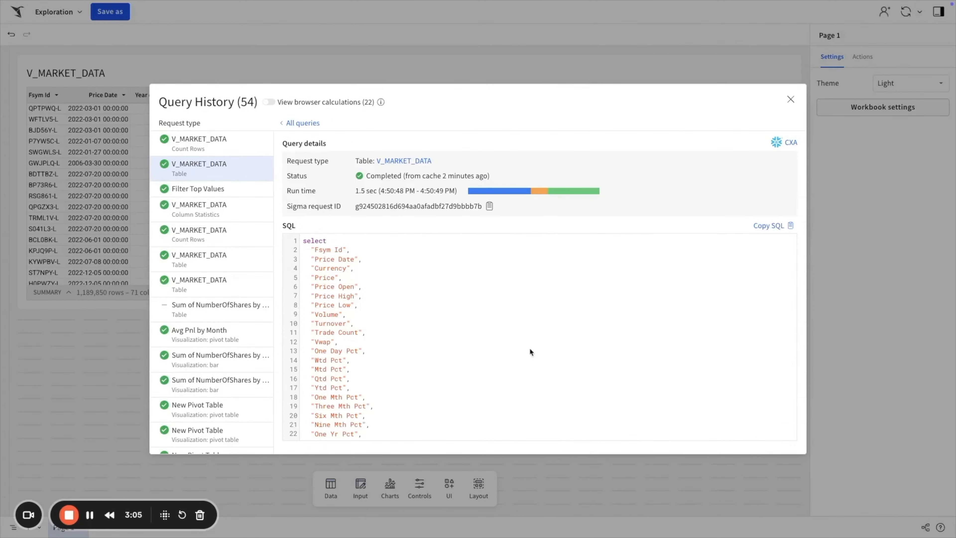
{"action": "scroll", "coordinate": [531, 350], "scroll_direction": "down", "scroll_amount": 20}
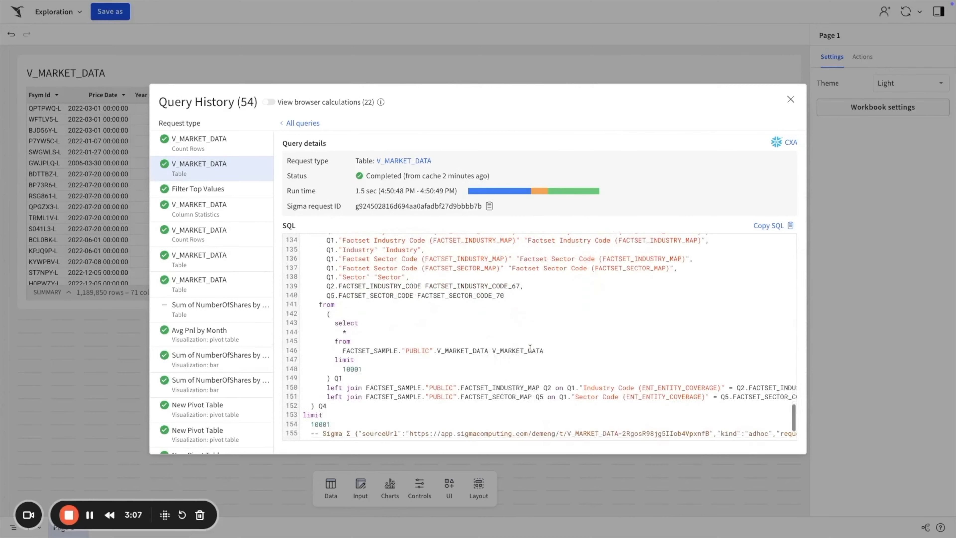
- Review the generated SQL from its first line and close the query history
{"action": "scroll", "coordinate": [530, 350], "scroll_direction": "up", "scroll_amount": 20}
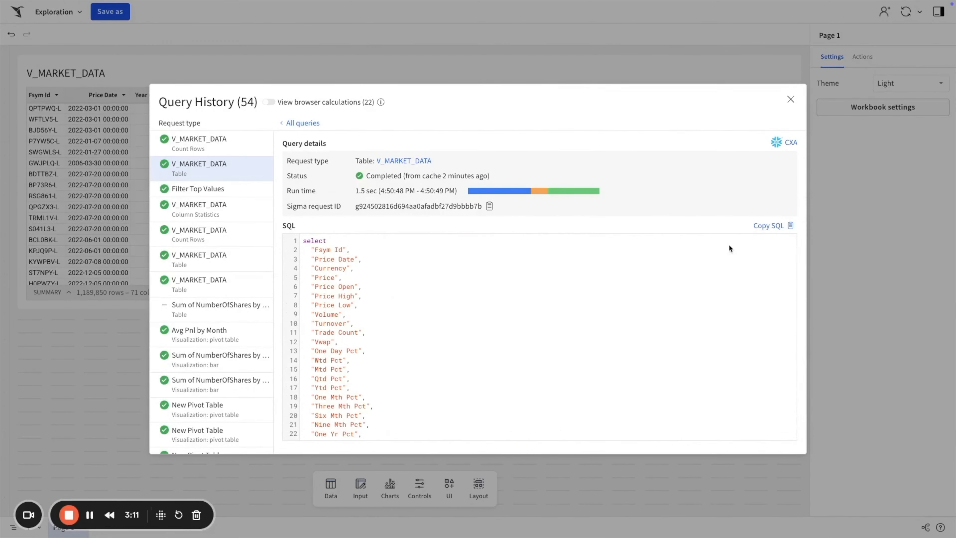
{"action": "left_click", "coordinate": [791, 100]}
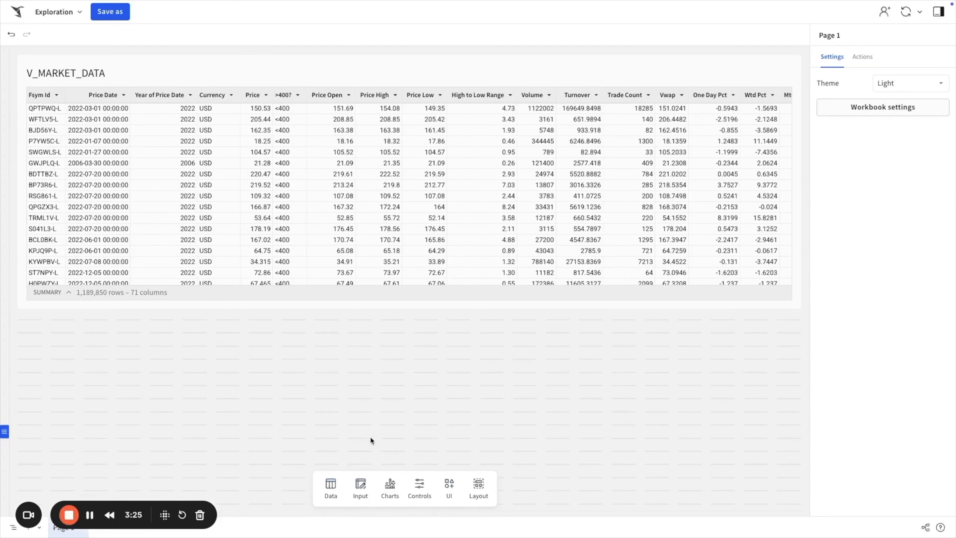
- Add a new table to the page by uploading HOLDINGS.csv from the Downloads folder to the CXA connection
{"action": "left_click", "coordinate": [331, 490]}
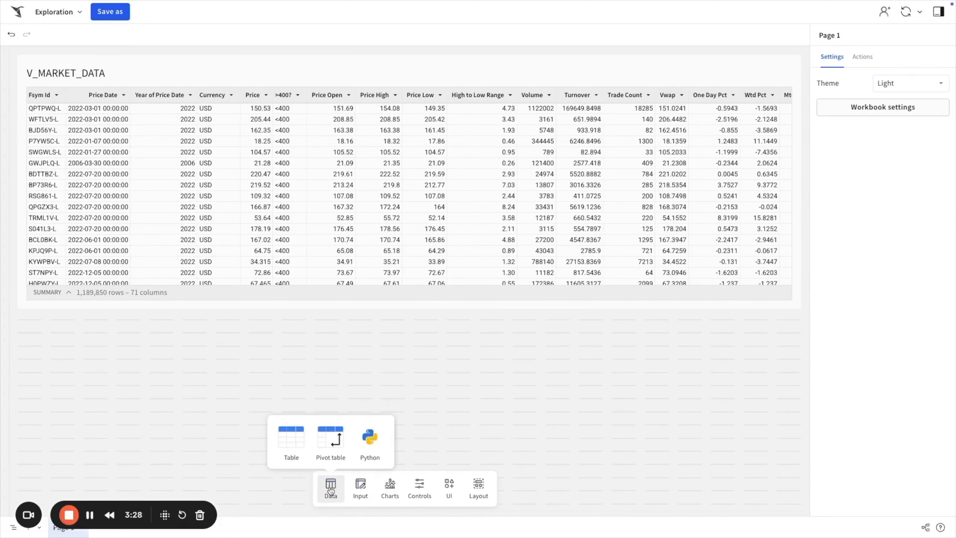
{"action": "left_click", "coordinate": [289, 439]}
{"action": "left_click", "coordinate": [335, 456]}
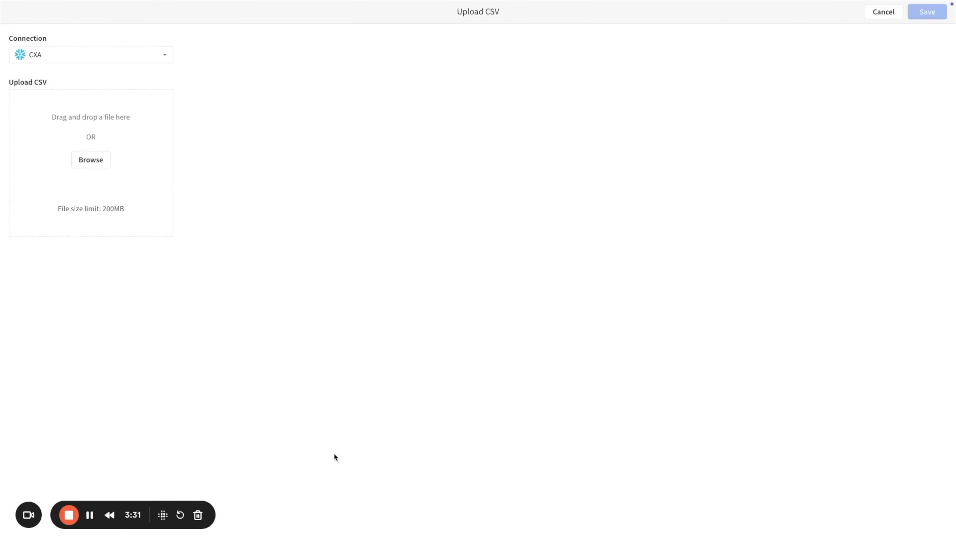
{"action": "left_click", "coordinate": [83, 162]}
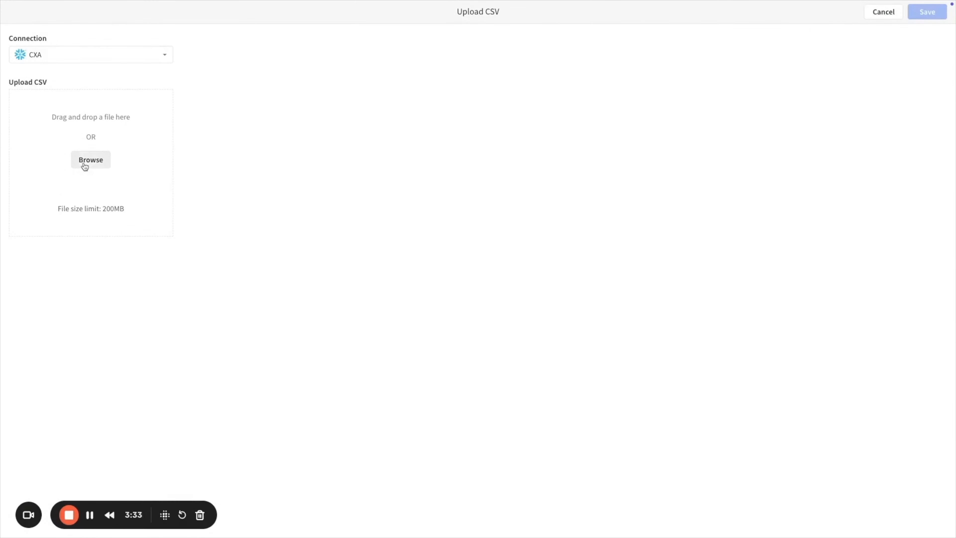
{"action": "scroll", "coordinate": [399, 326], "scroll_direction": "down", "scroll_amount": 15}
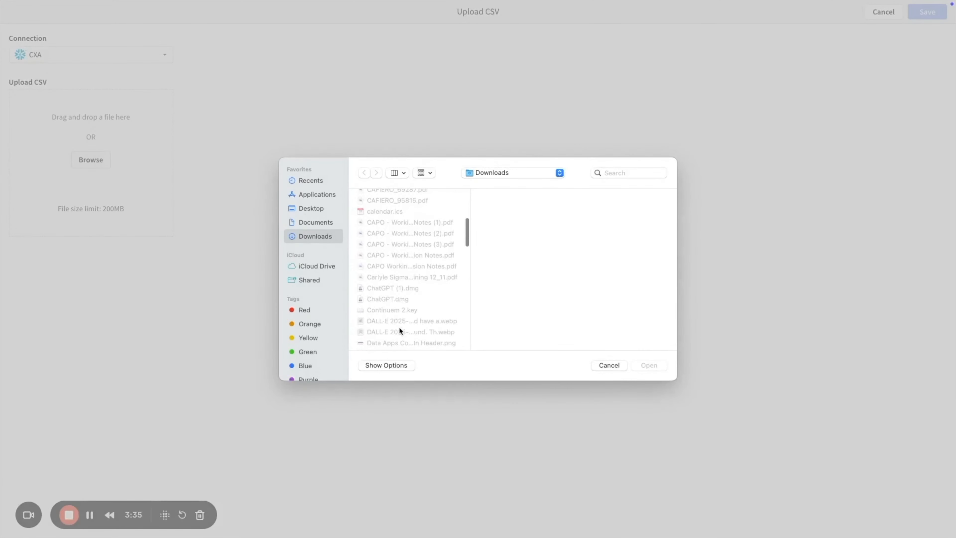
{"action": "scroll", "coordinate": [399, 329], "scroll_direction": "down", "scroll_amount": 10}
{"action": "left_click", "coordinate": [418, 267]}
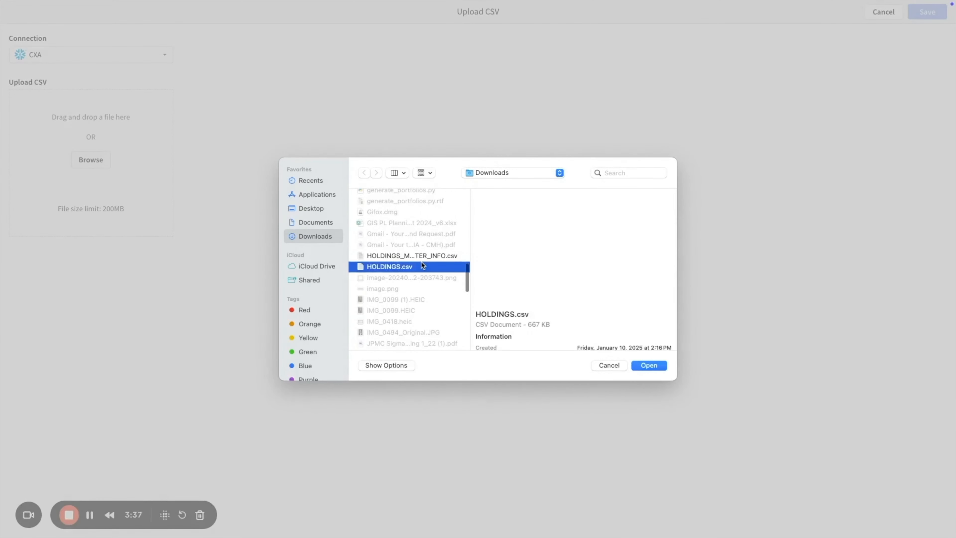
{"action": "left_click", "coordinate": [659, 369]}
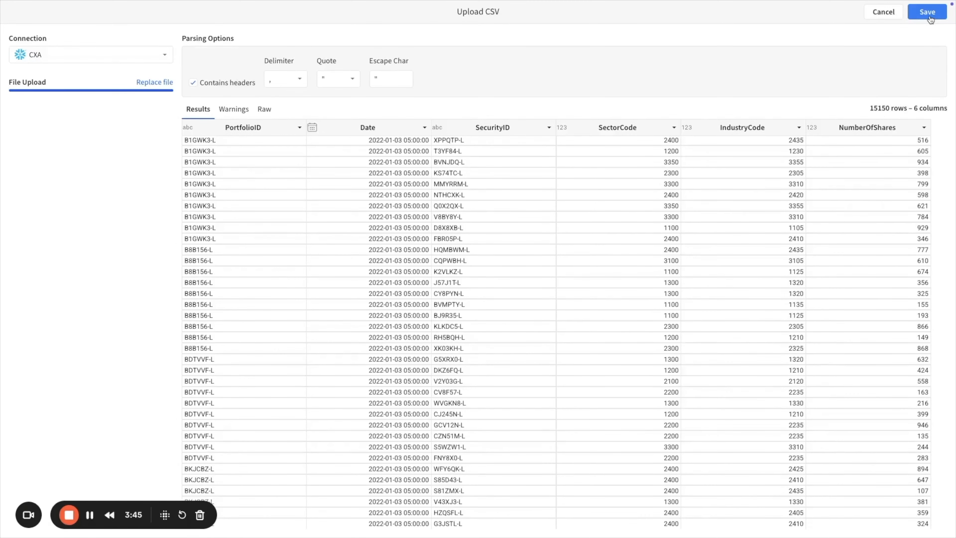
{"action": "left_click", "coordinate": [928, 15]}
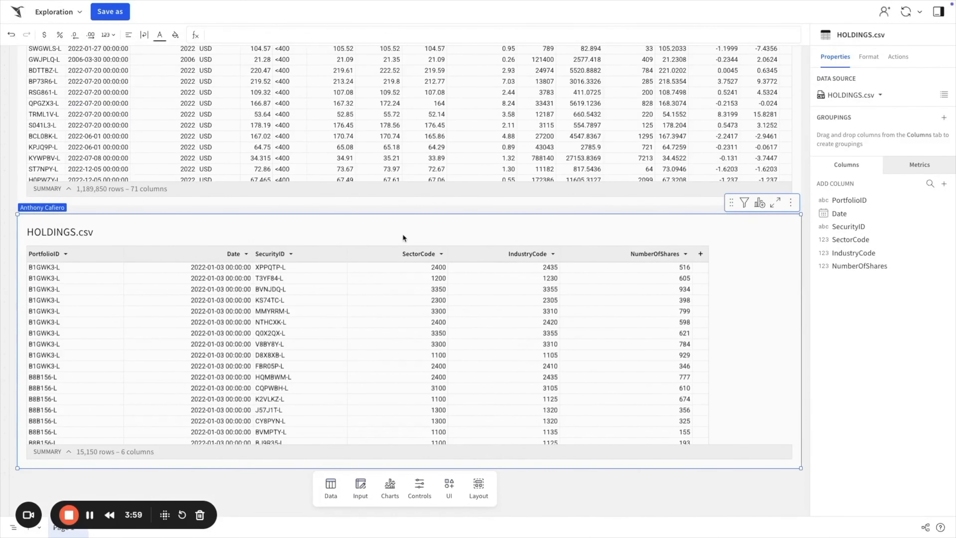
- Start a lookup from the holdings SecurityID column that adds the Price column from the V_MARKET_DATA table
{"action": "left_click", "coordinate": [321, 255]}
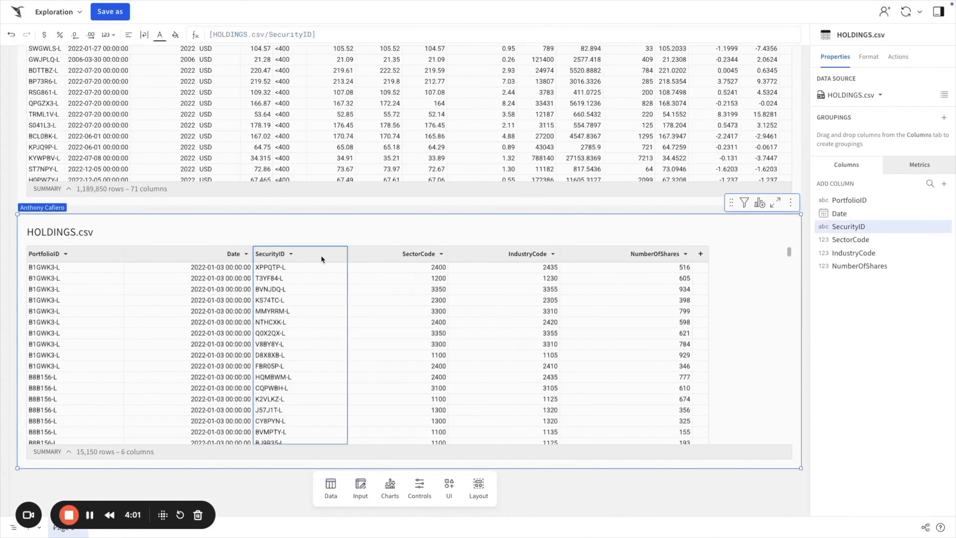
{"action": "scroll", "coordinate": [320, 255], "scroll_direction": "up", "scroll_amount": 3}
{"action": "left_click", "coordinate": [316, 79]}
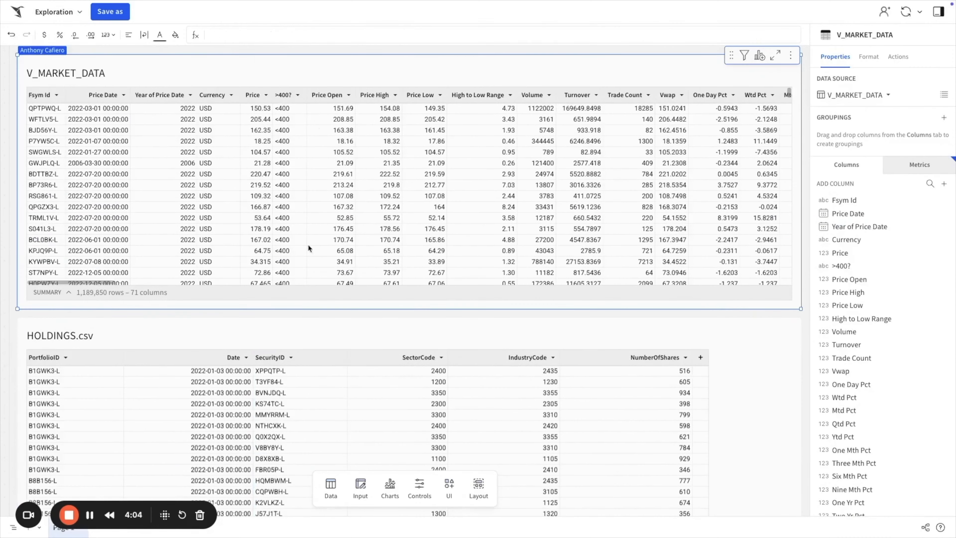
{"action": "scroll", "coordinate": [298, 330], "scroll_direction": "down", "scroll_amount": 1}
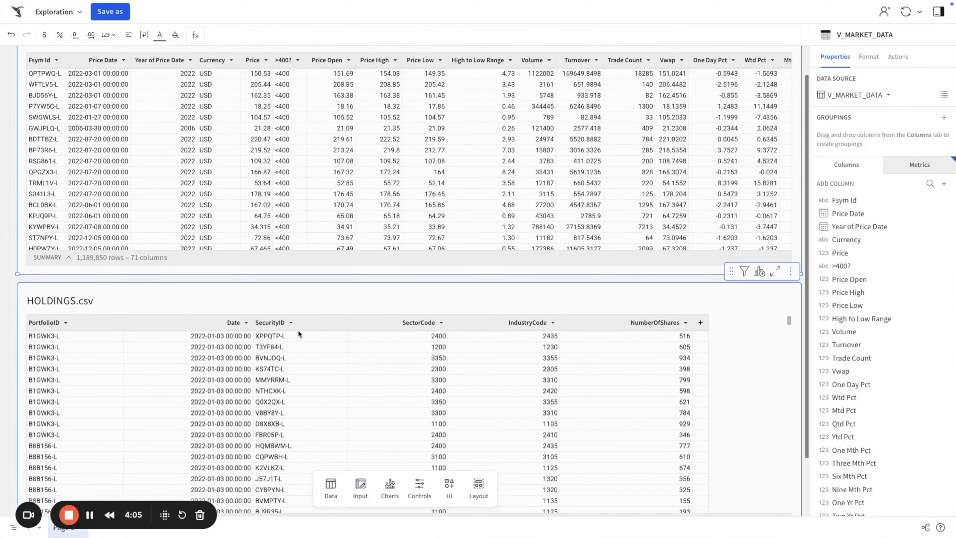
{"action": "right_click", "coordinate": [326, 320]}
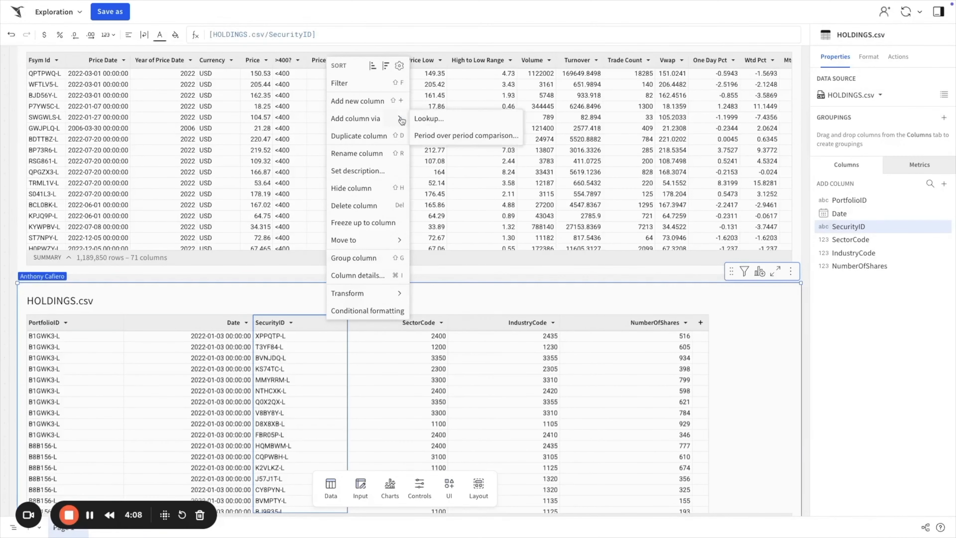
{"action": "mouse_move", "coordinate": [400, 120]}
{"action": "left_click", "coordinate": [433, 122]}
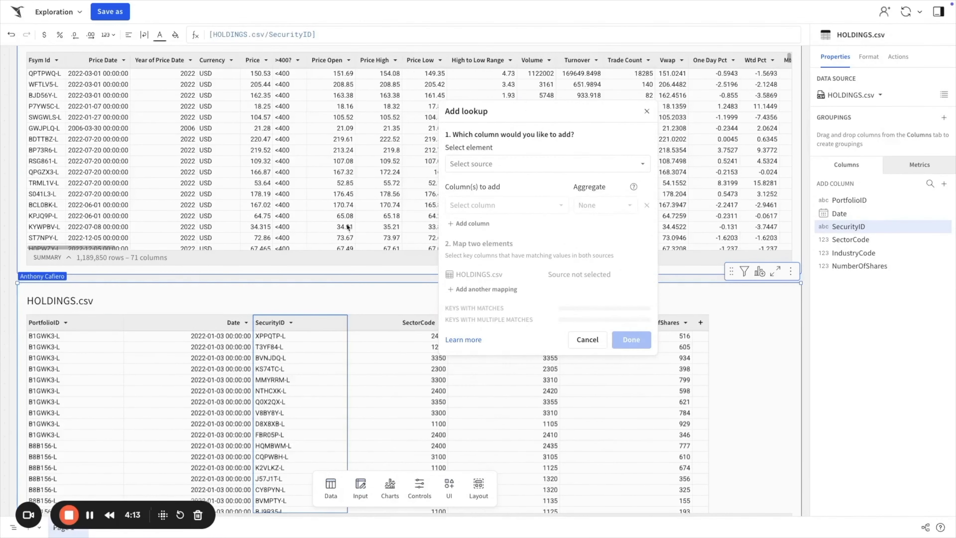
{"action": "left_click", "coordinate": [525, 164]}
{"action": "left_click", "coordinate": [506, 197]}
{"action": "left_click", "coordinate": [527, 206]}
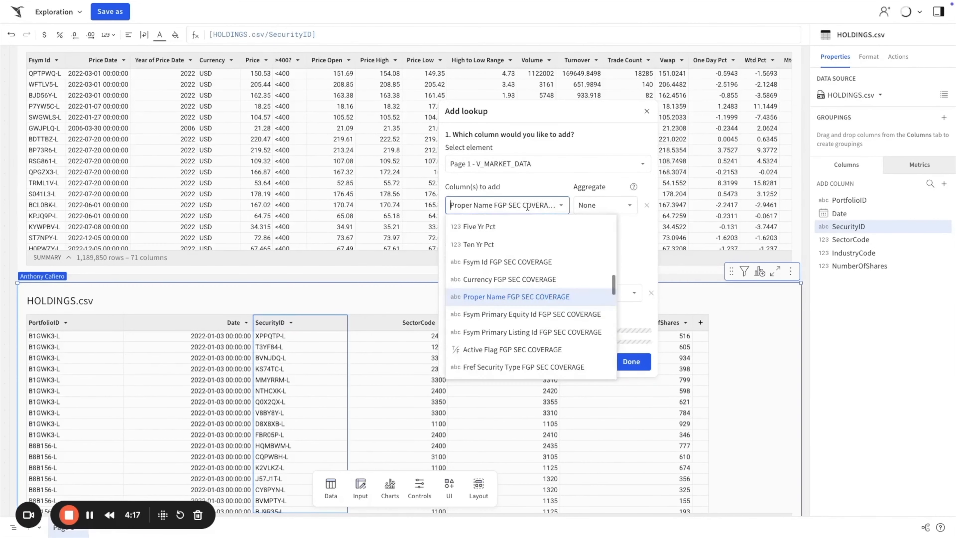
{"action": "type", "text": "price"}
{"action": "left_click", "coordinate": [497, 258]}
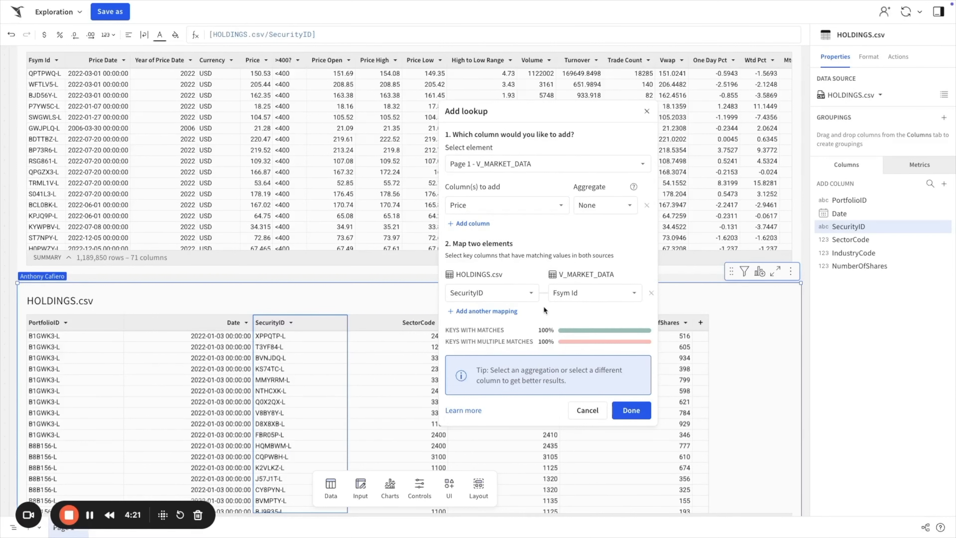
- Add a second key mapping from Date to Price Date and complete the lookup
{"action": "left_click", "coordinate": [505, 311]}
{"action": "left_click", "coordinate": [505, 315]}
{"action": "type", "text": "date"}
{"action": "left_click", "coordinate": [505, 331]}
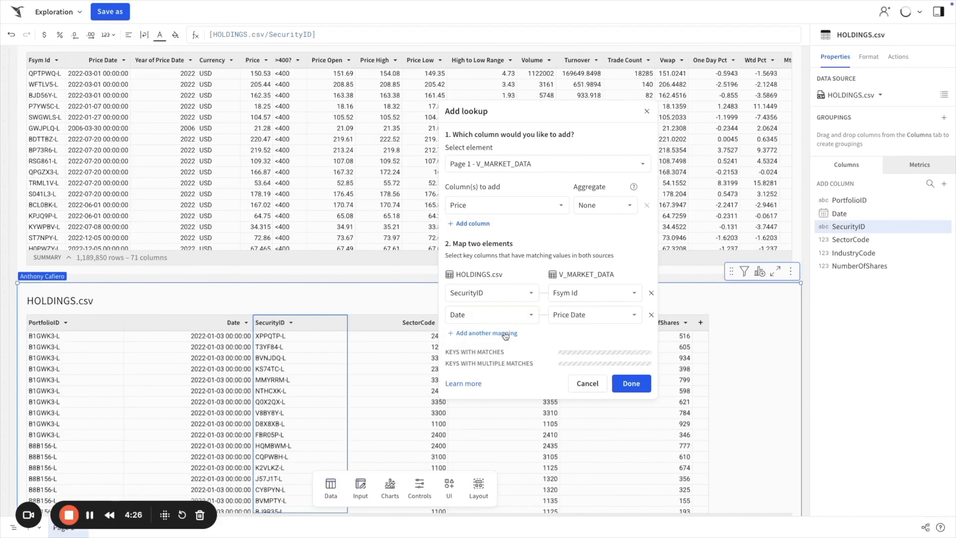
{"action": "left_click", "coordinate": [640, 385]}
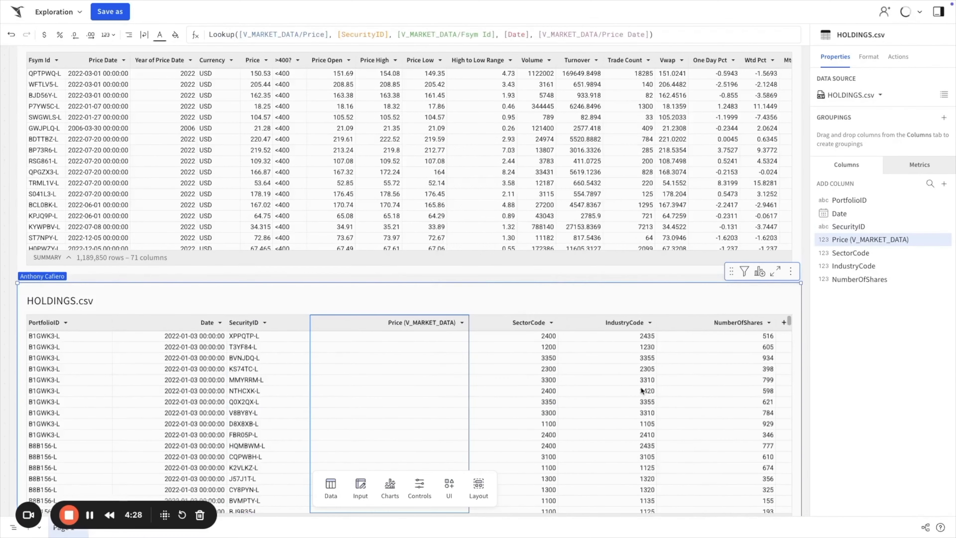
- Exclude the null values of the Price (V_MARKET_DATA) column from the holdings table
{"action": "scroll", "coordinate": [620, 317], "scroll_direction": "down", "scroll_amount": 3}
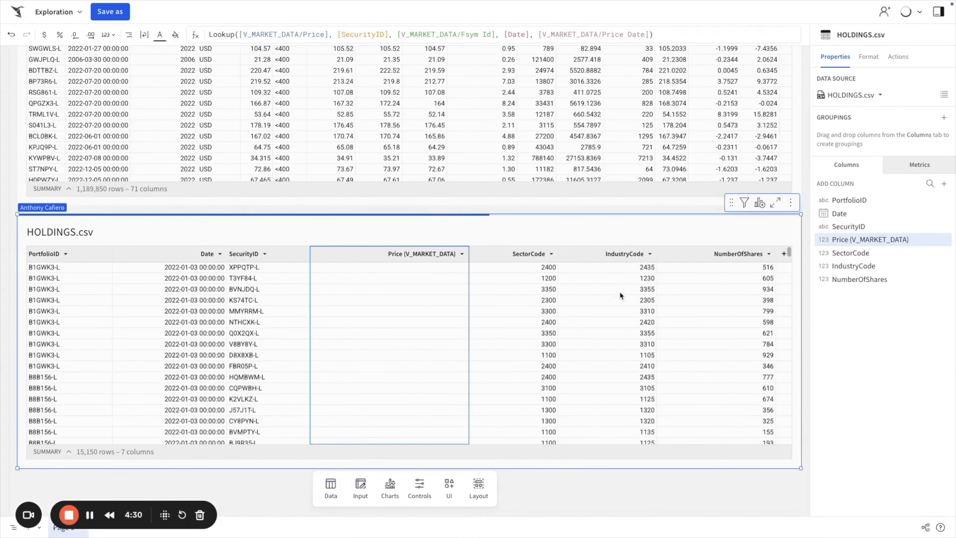
{"action": "right_click", "coordinate": [462, 355]}
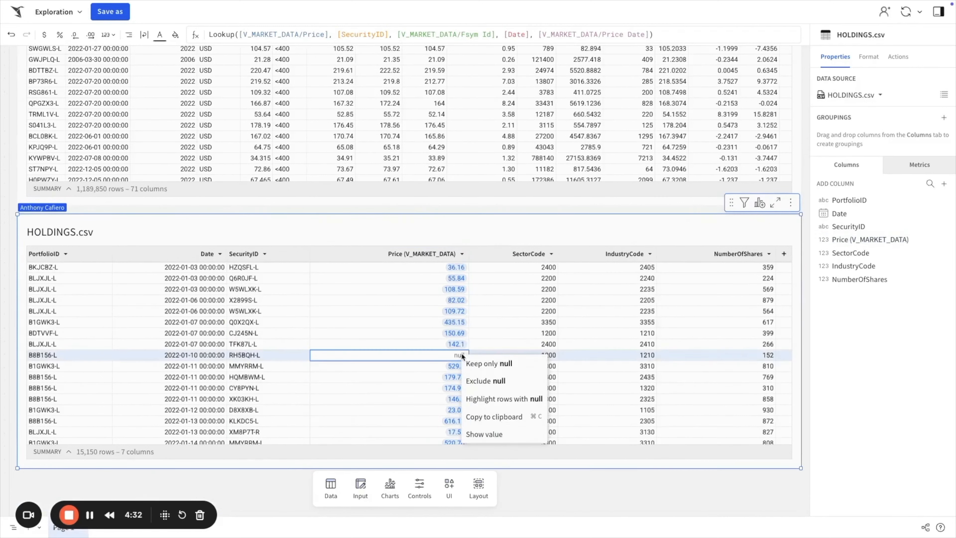
{"action": "left_click", "coordinate": [484, 381]}
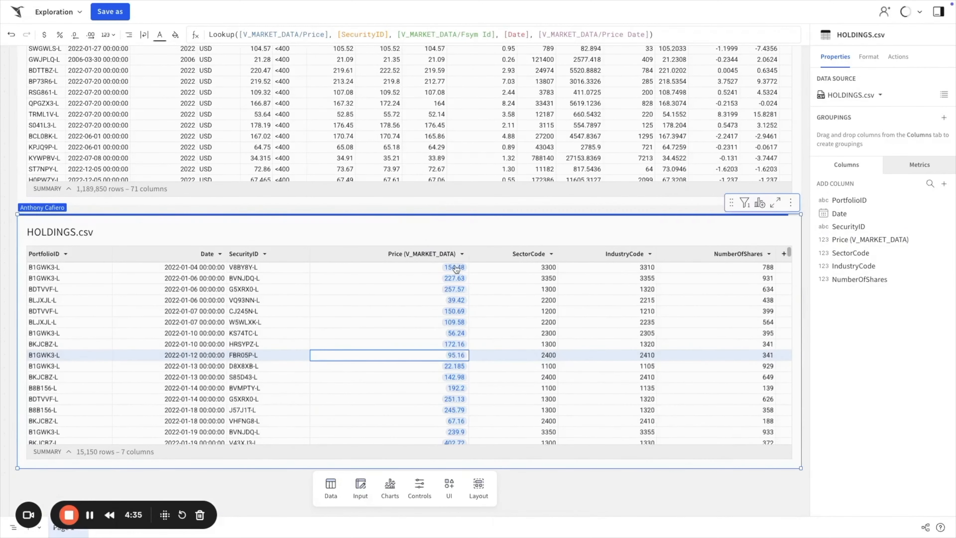
- From the first Price value's lookup record, add the Proper Name FGP SEC COVERAGE and Sector columns to the holdings table
{"action": "left_click", "coordinate": [454, 266]}
{"action": "type", "text": "name"}
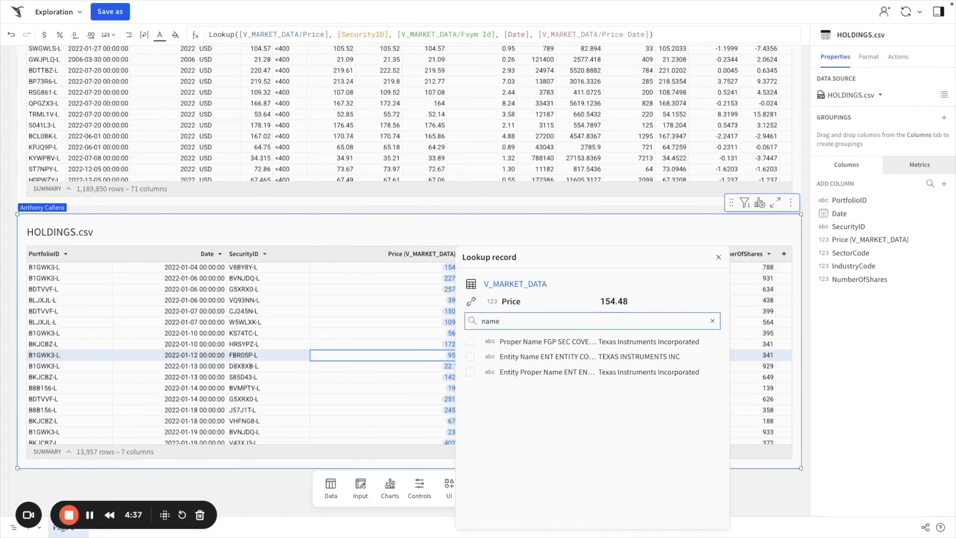
{"action": "left_click", "coordinate": [470, 342]}
{"action": "double_click", "coordinate": [491, 321]}
{"action": "type", "text": "sec"}
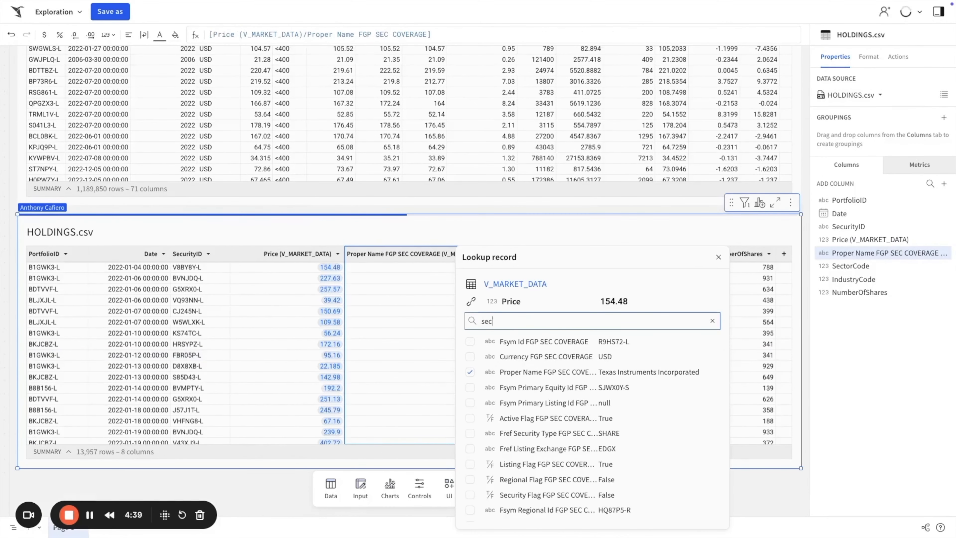
{"action": "type", "text": "tor"}
{"action": "left_click", "coordinate": [470, 403]}
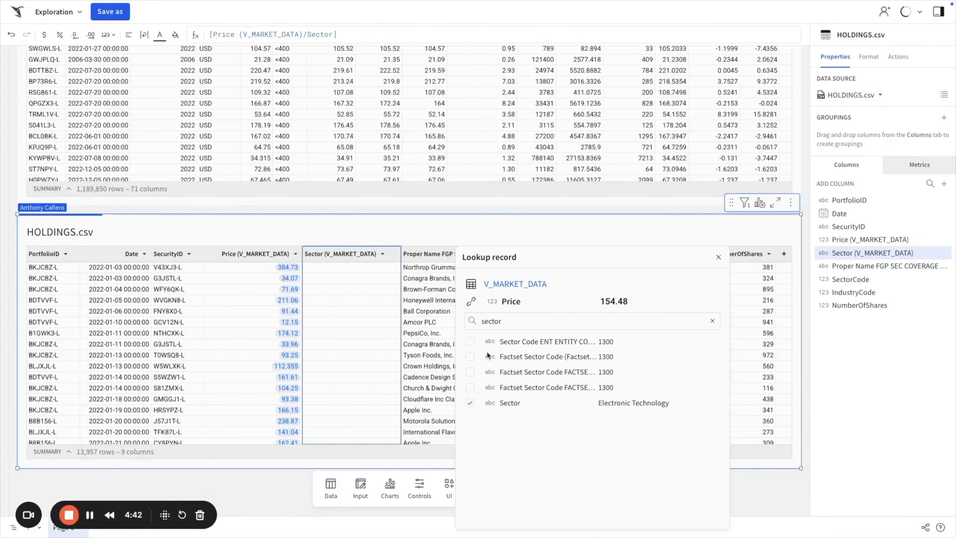
- Add the Industry column from the lookup record to the holdings table and close the record
{"action": "double_click", "coordinate": [490, 321]}
{"action": "type", "text": "indus"}
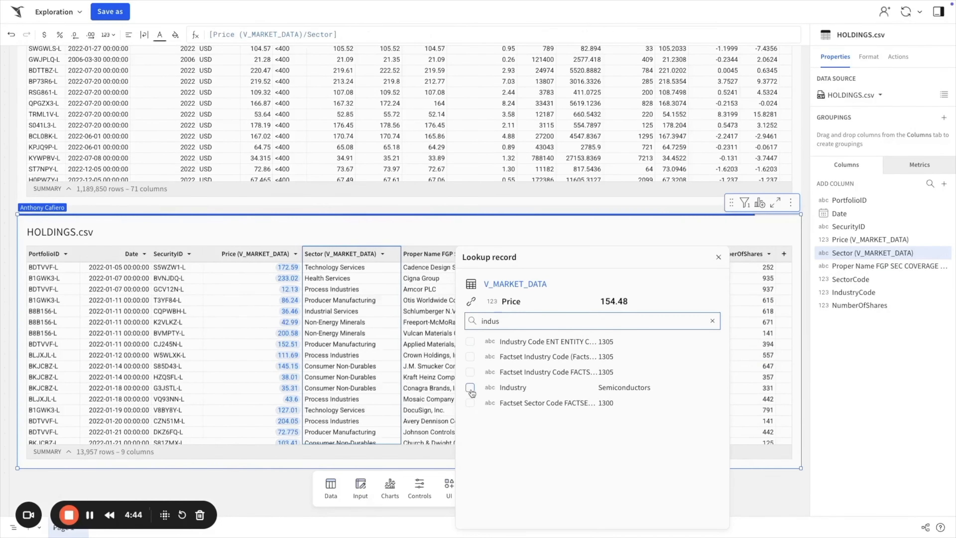
{"action": "left_click", "coordinate": [471, 388]}
{"action": "left_click", "coordinate": [387, 233]}
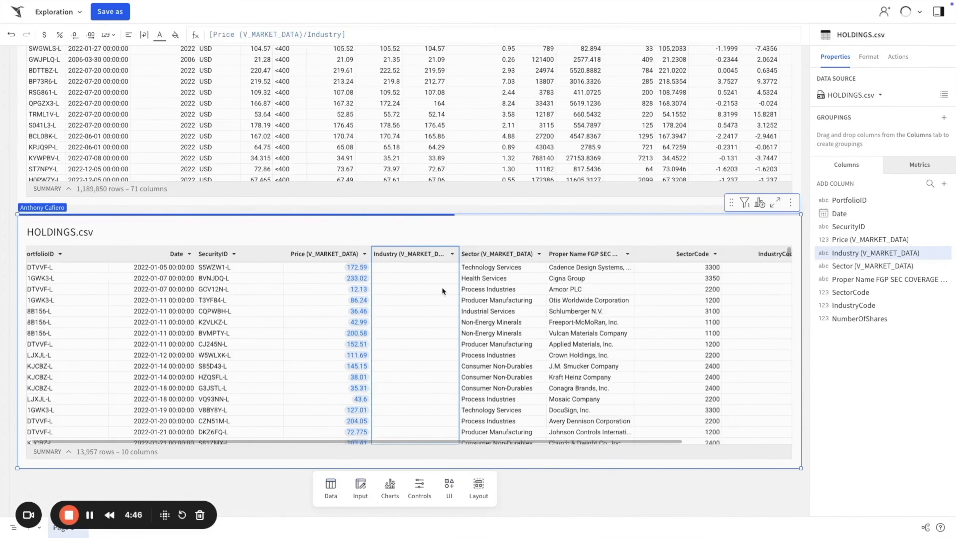
- Add a calculated column after Price (V_MARKET_DATA) with the formula [NumberOfShares] * [Price (V_MARKET_DATA)]
{"action": "right_click", "coordinate": [411, 254]}
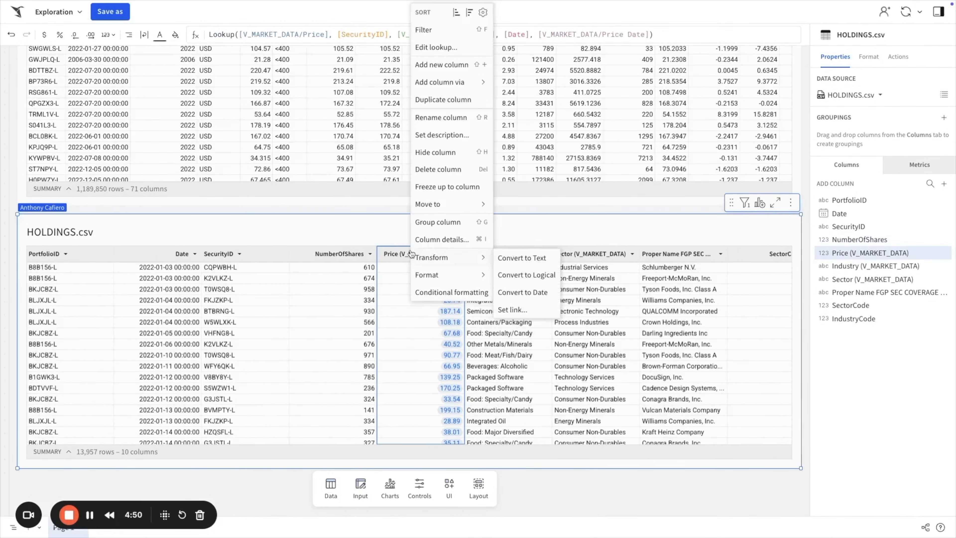
{"action": "left_click", "coordinate": [464, 65]}
{"action": "left_click", "coordinate": [325, 255]}
{"action": "type", "text": "*"}
{"action": "left_click", "coordinate": [399, 256]}
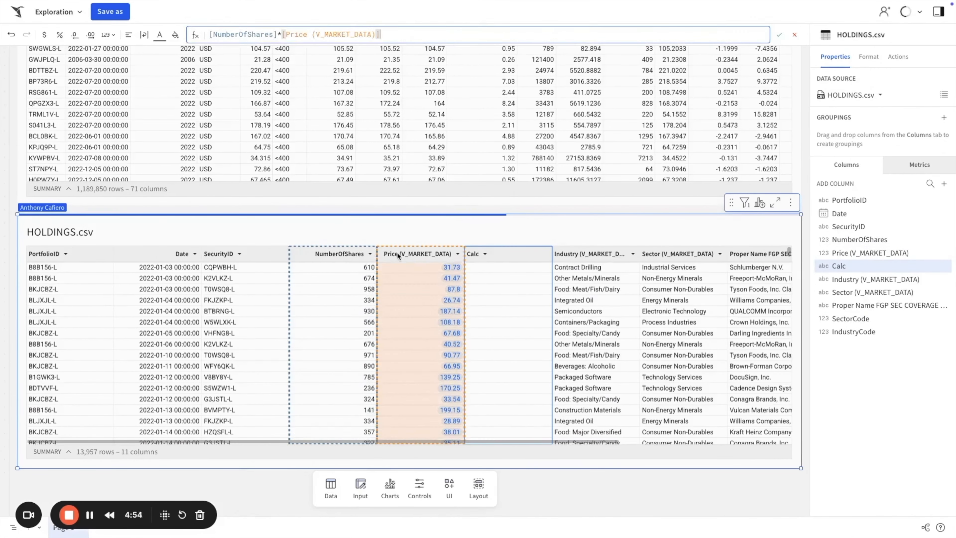
{"action": "key", "text": "Return"}
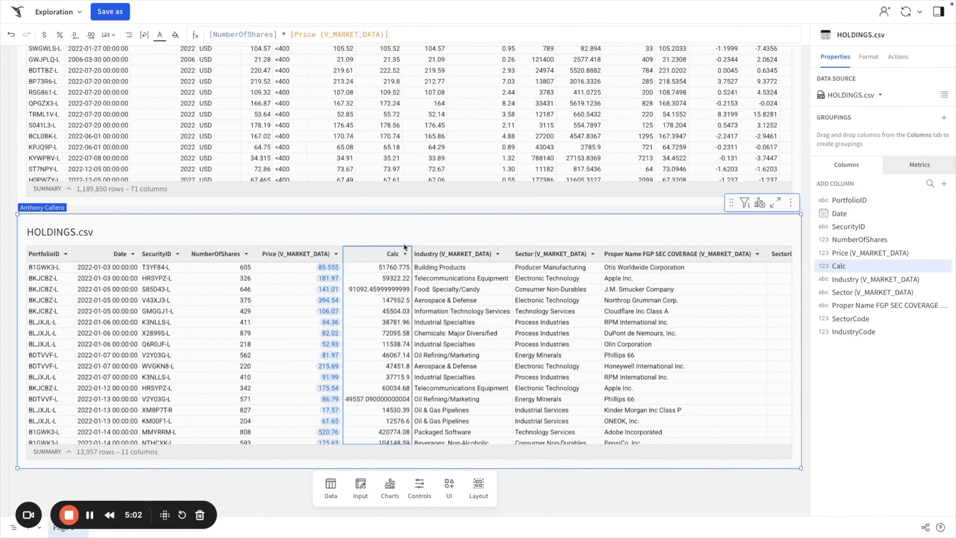
- Rename the new calculated column Market Value and format its values as currency
{"action": "double_click", "coordinate": [405, 249]}
{"action": "type", "text": "Market Value"}
{"action": "key", "text": "Return"}
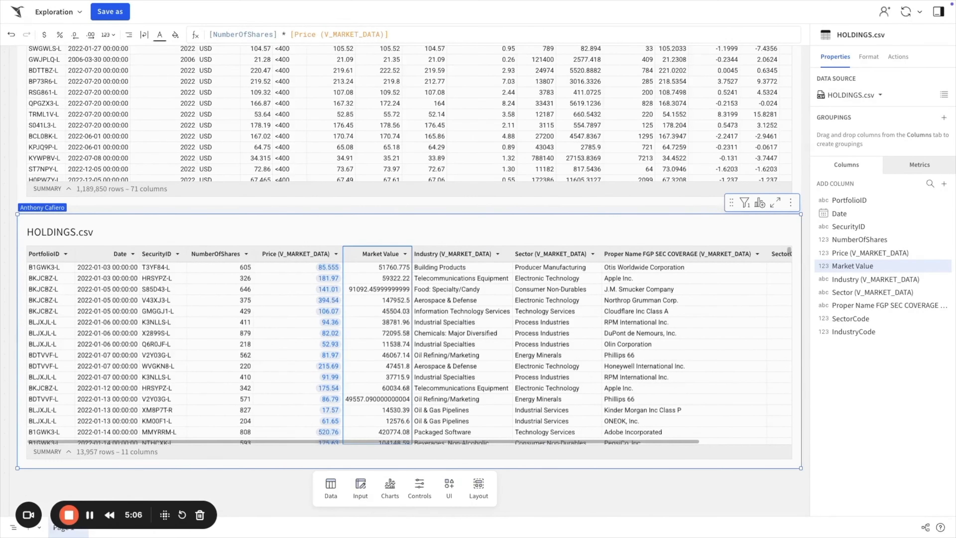
{"action": "left_click", "coordinate": [44, 35]}
- Group the holdings table by SecurityID and sort its Date column in ascending order
{"action": "right_click", "coordinate": [271, 255]}
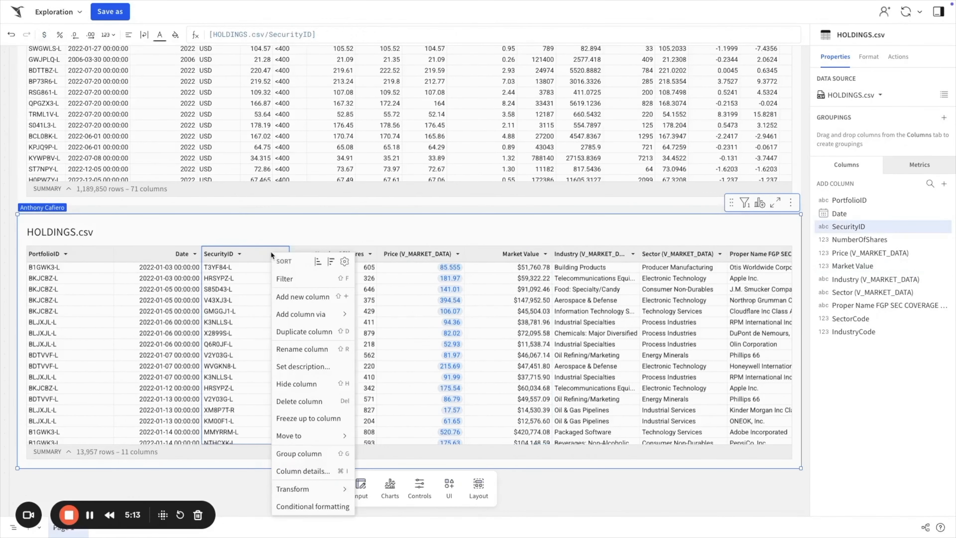
{"action": "left_click", "coordinate": [298, 453]}
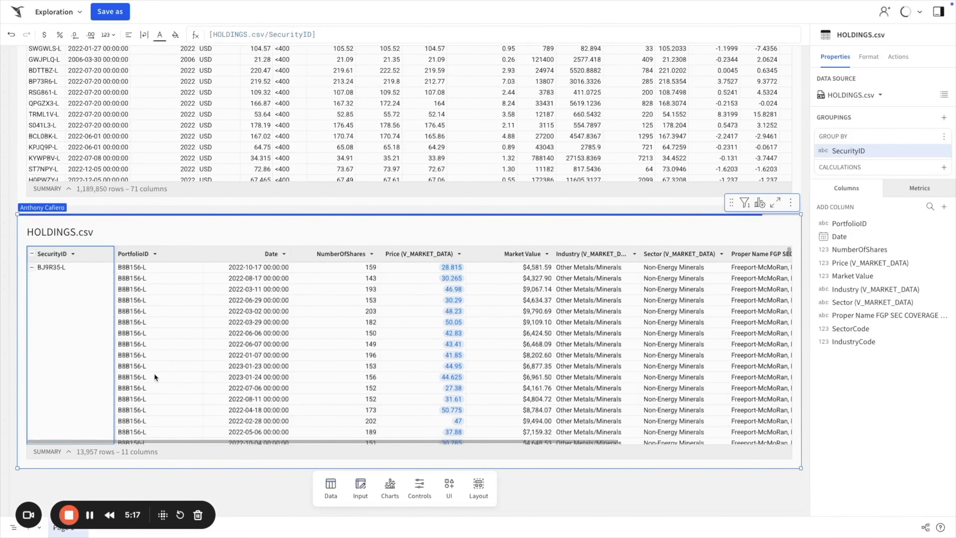
{"action": "left_click", "coordinate": [284, 254]}
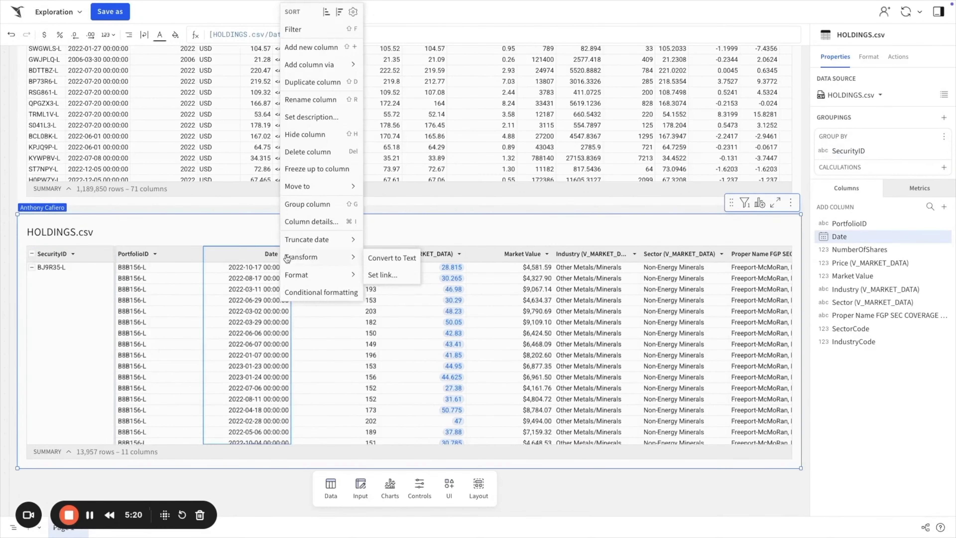
{"action": "left_click", "coordinate": [328, 13]}
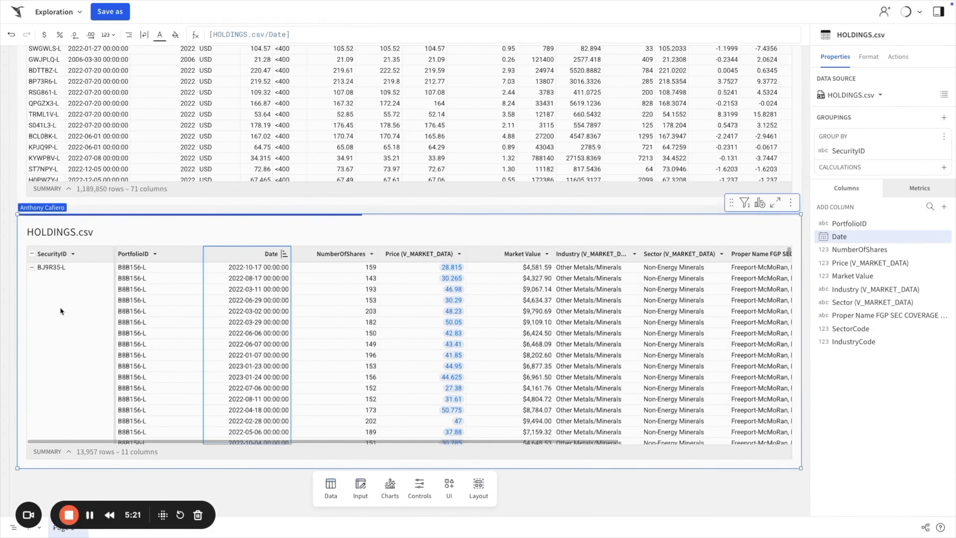
- Add a calculated column after Market Value in the holdings table with the formula [Market Value] - Lag([Market Value])
{"action": "right_click", "coordinate": [522, 254]}
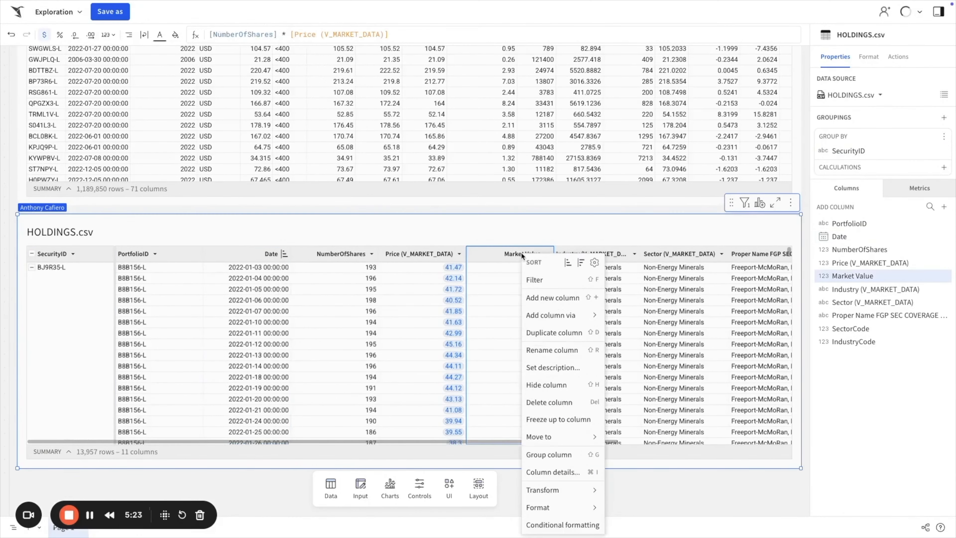
{"action": "left_click", "coordinate": [560, 299]}
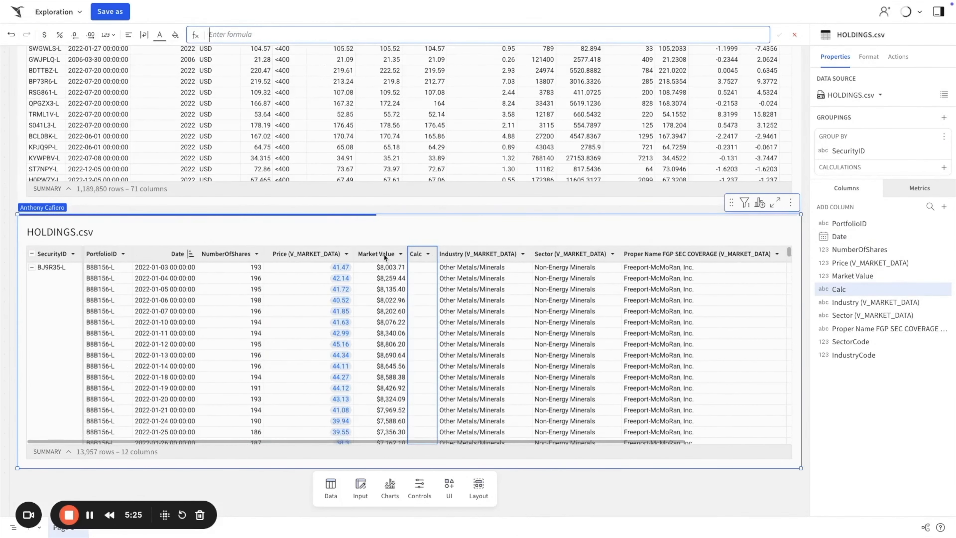
{"action": "type", "text": "[Market Value]-Lag("}
{"action": "left_click", "coordinate": [388, 391]}
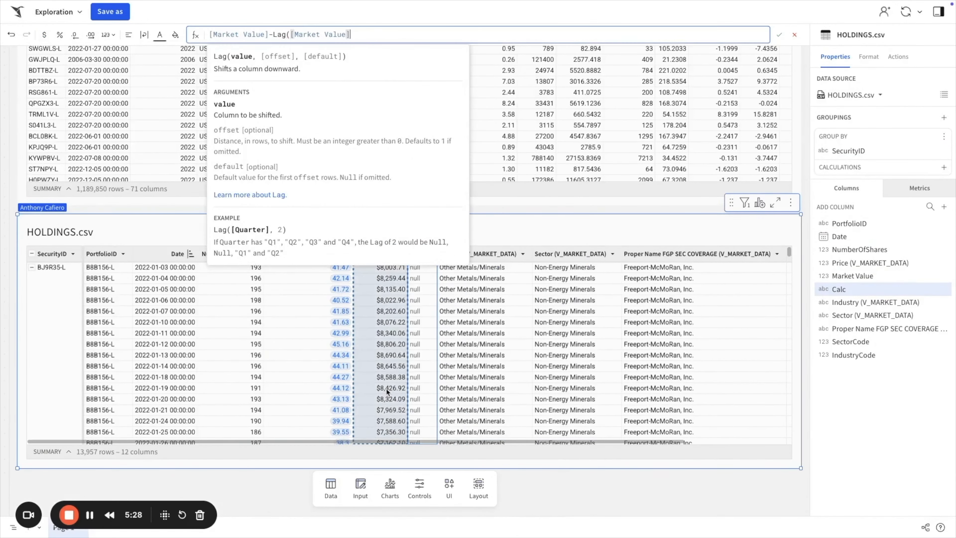
{"action": "type", "text": ")"}
{"action": "key", "text": "Return"}
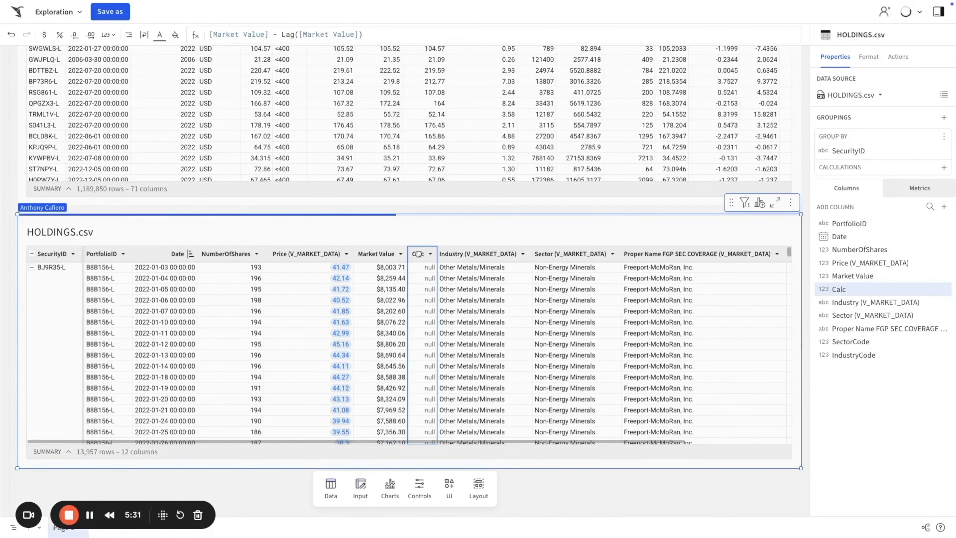
- Rename the new calculated column Daily PnL and give its cells the yellow background color #F1CE63
{"action": "double_click", "coordinate": [424, 253]}
{"action": "type", "text": "Daily PnL"}
{"action": "key", "text": "Return"}
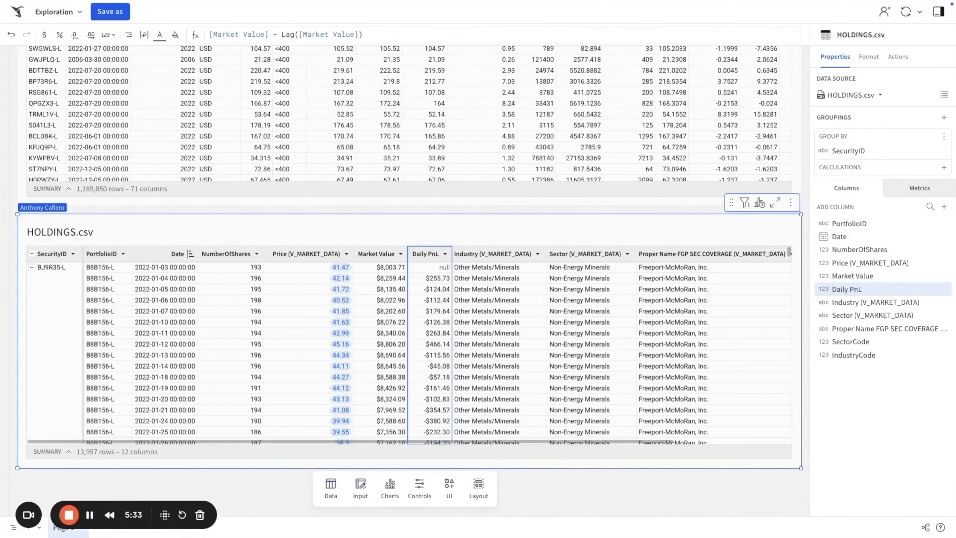
{"action": "left_click", "coordinate": [175, 35]}
{"action": "left_click", "coordinate": [181, 203]}
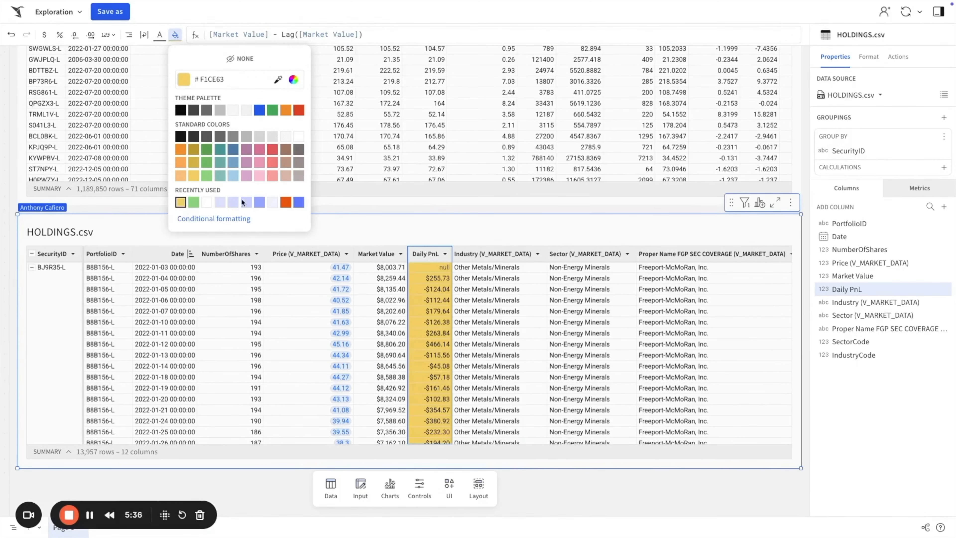
{"action": "left_click", "coordinate": [435, 233]}
- Create a child pivot table from the holdings table with Sector (V_MARKET_DATA) as rows and Date truncated to month as columns
{"action": "left_click", "coordinate": [761, 204]}
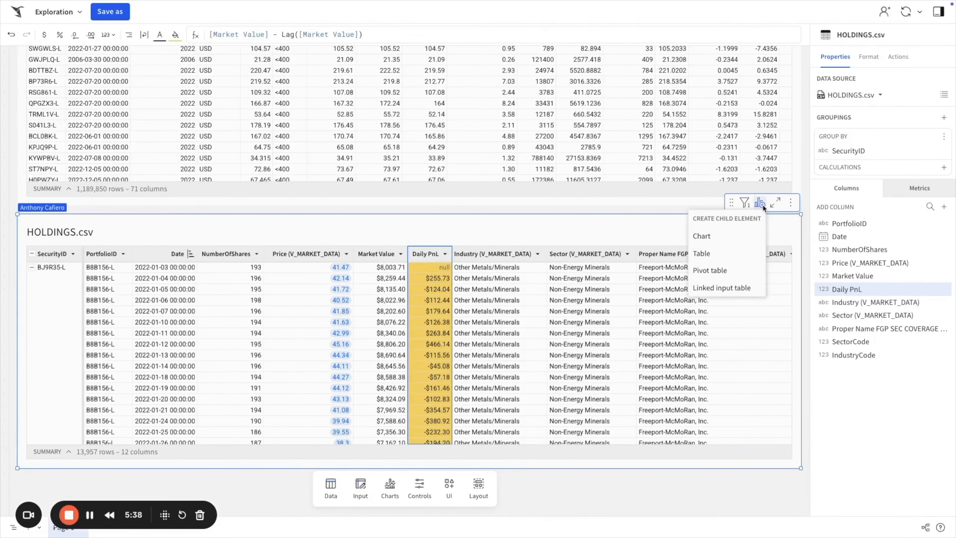
{"action": "left_click", "coordinate": [727, 271]}
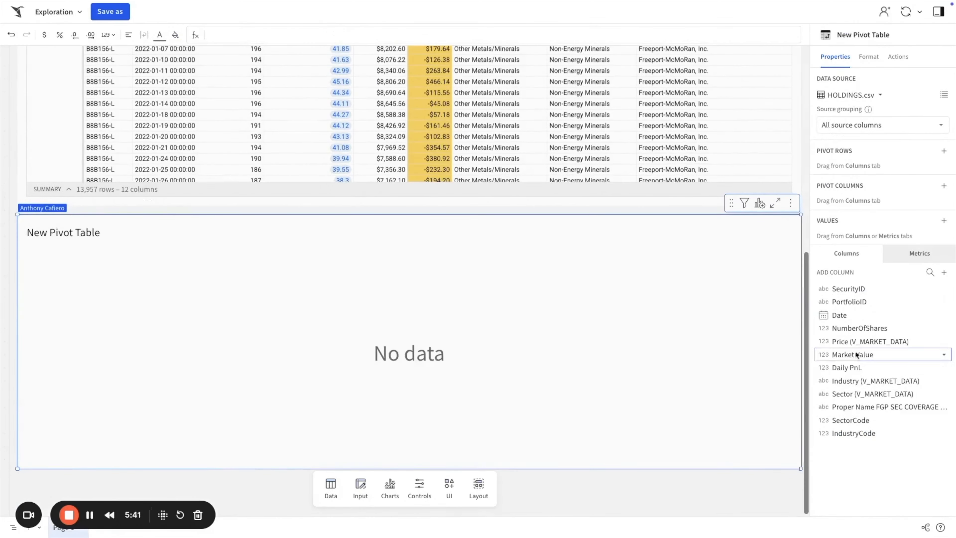
{"action": "left_click_drag", "start_coordinate": [863, 394], "coordinate": [862, 158]}
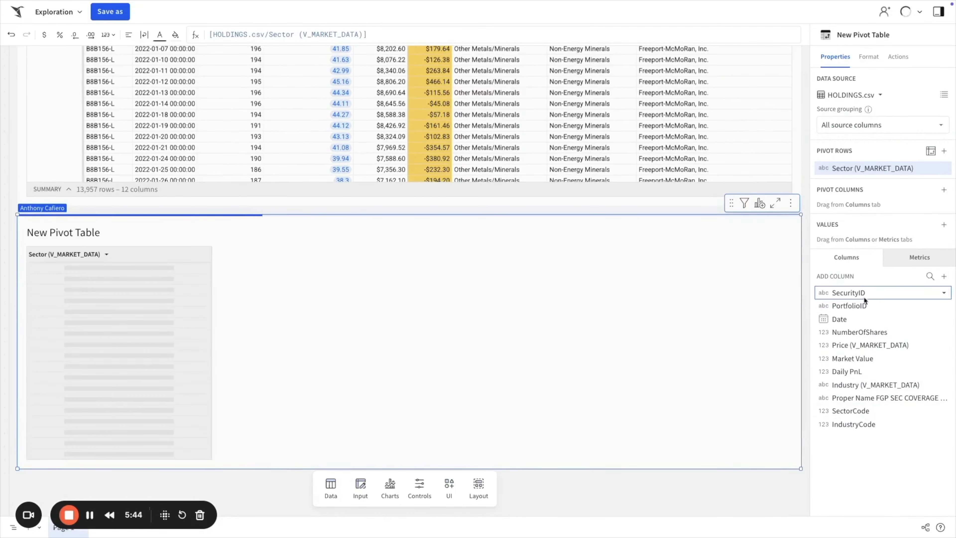
{"action": "left_click_drag", "start_coordinate": [840, 317], "coordinate": [856, 205]}
{"action": "left_click", "coordinate": [932, 203]}
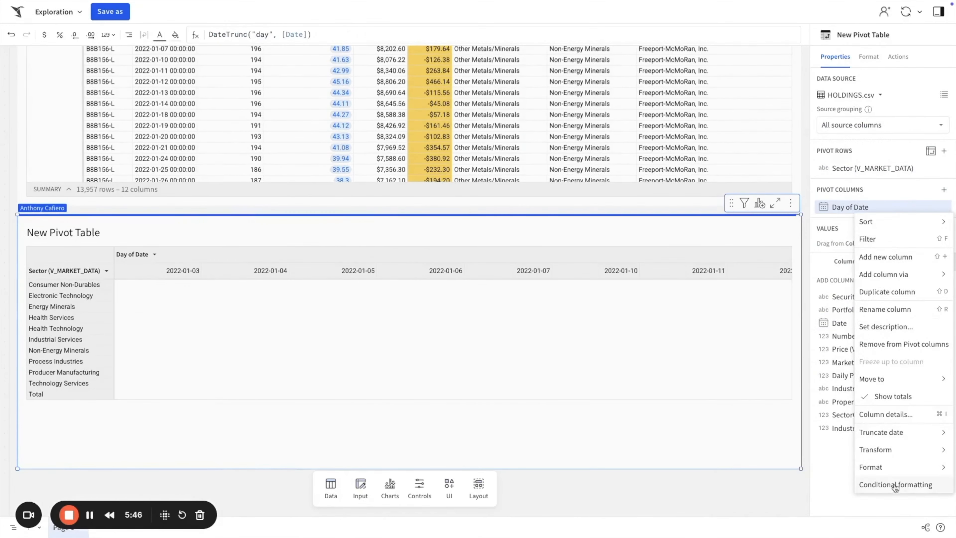
{"action": "mouse_move", "coordinate": [881, 432]}
{"action": "left_click", "coordinate": [783, 439]}
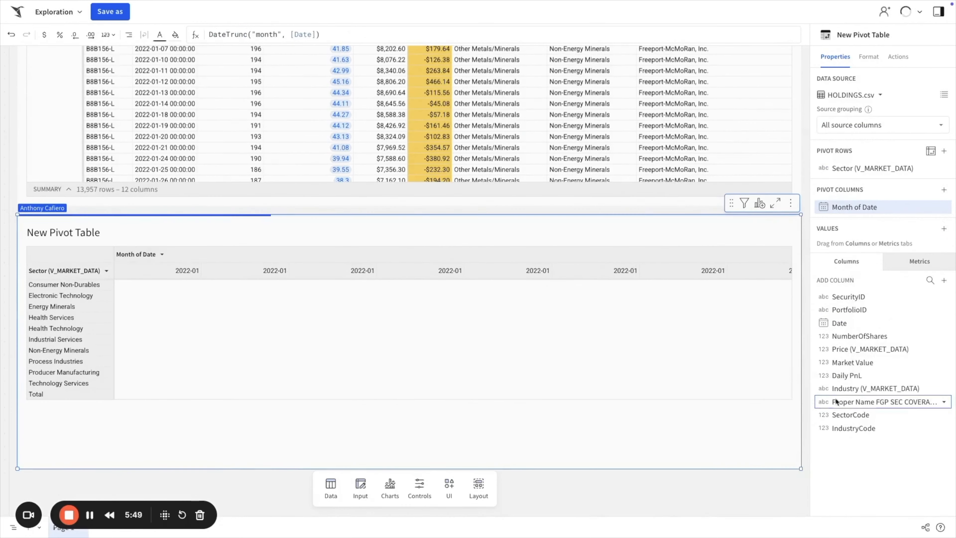
- Add Daily PnL as the pivot table's value and aggregate it with Avg
{"action": "left_click_drag", "start_coordinate": [855, 376], "coordinate": [854, 242]}
{"action": "double_click", "coordinate": [216, 34]}
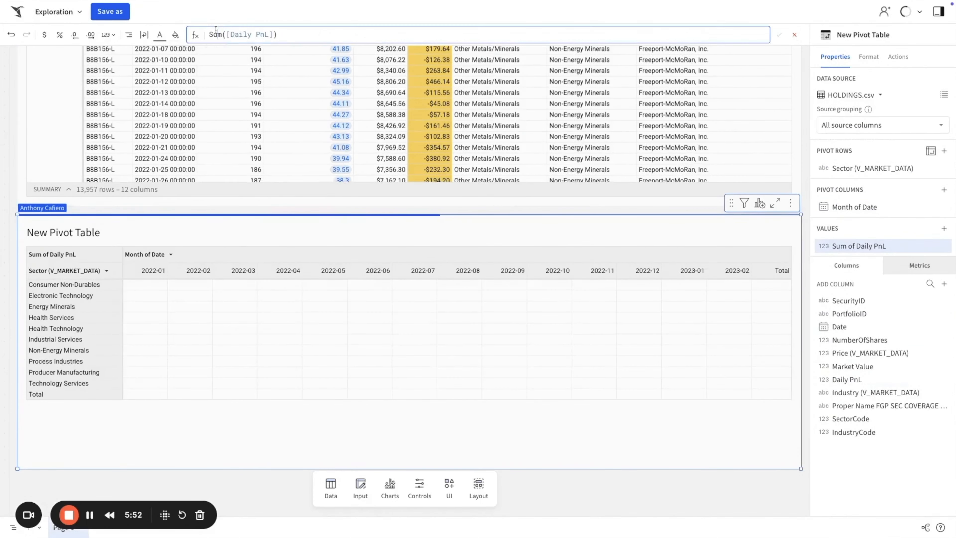
{"action": "type", "text": "Avg"}
{"action": "key", "text": "Return"}
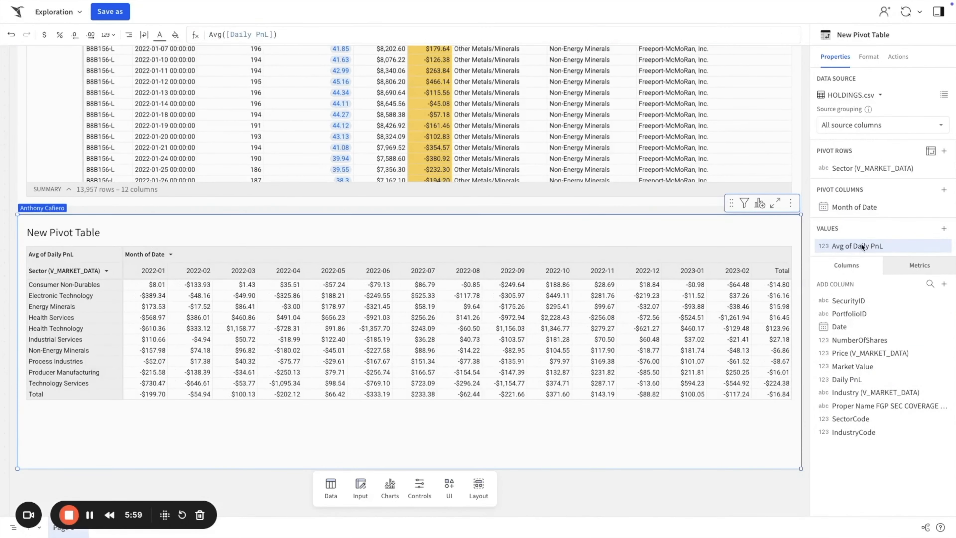
- Apply a background color scale to Avg of Daily PnL and title the pivot table Avg Daily PnL by Month/Sector
{"action": "right_click", "coordinate": [862, 246]}
{"action": "left_click", "coordinate": [881, 501]}
{"action": "left_click", "coordinate": [881, 180]}
{"action": "double_click", "coordinate": [63, 232]}
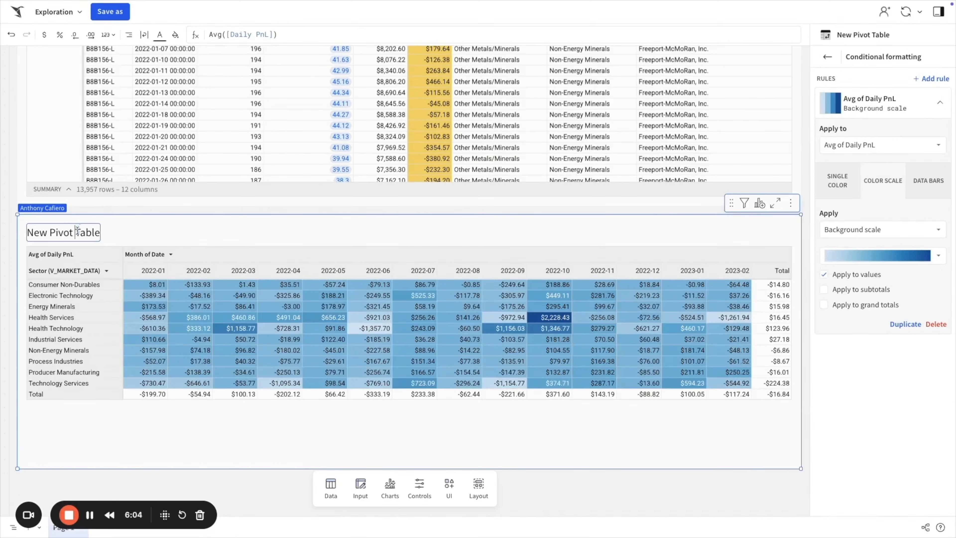
{"action": "type", "text": "Avg Daily PnL by Month/Sector"}
{"action": "key", "text": "Return"}
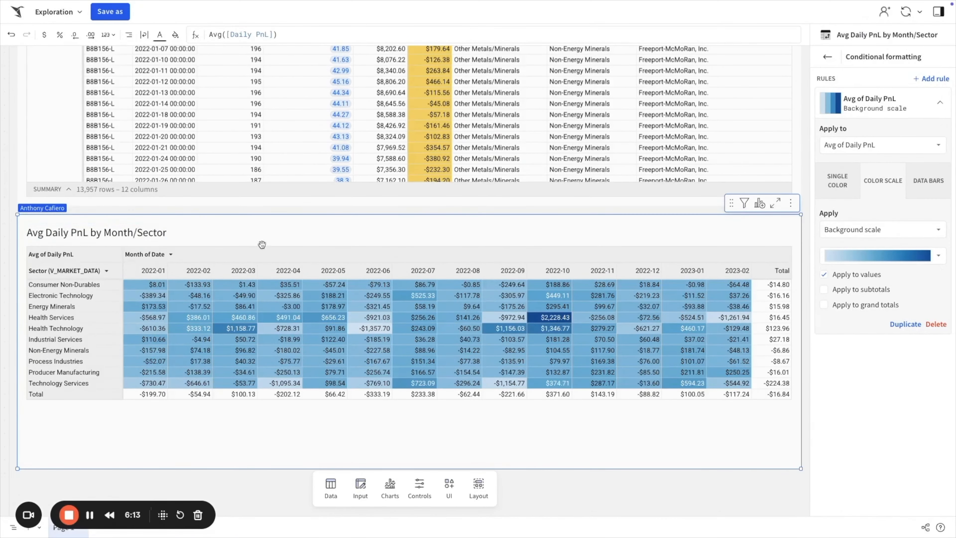
- Create a child bar chart from the holdings table beside the pivot, plotting Sum of NumberOfShares by Sector in descending order
{"action": "scroll", "coordinate": [459, 230], "scroll_direction": "up", "scroll_amount": 3}
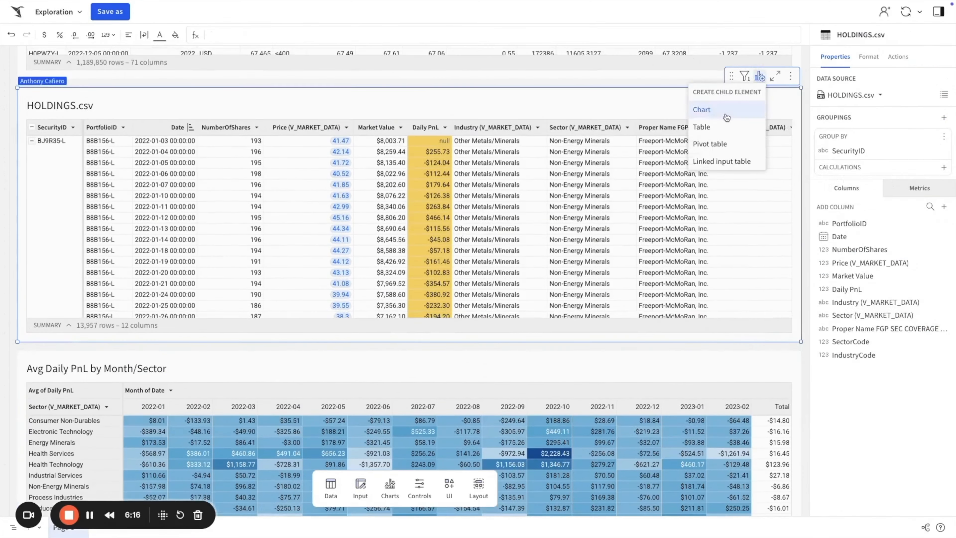
{"action": "left_click", "coordinate": [715, 141]}
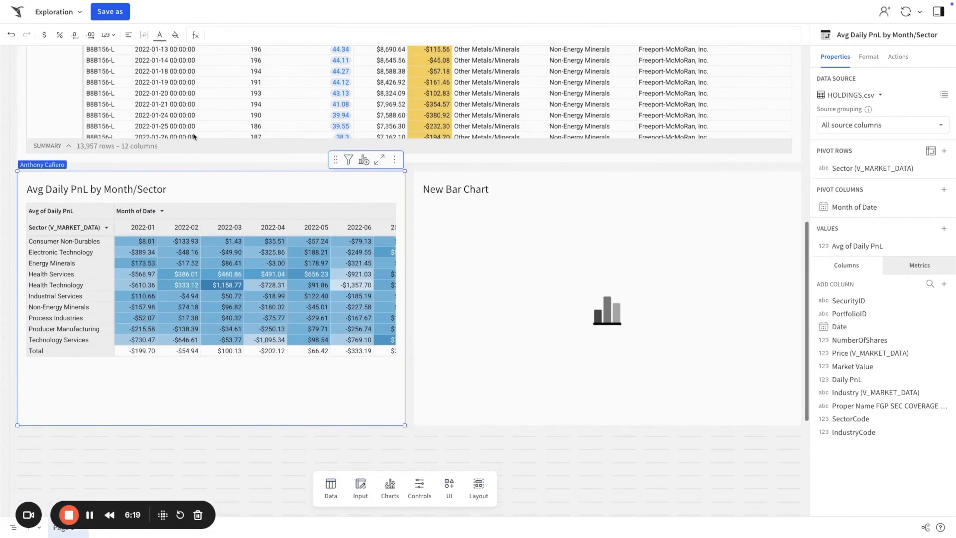
{"action": "scroll", "coordinate": [825, 417], "scroll_direction": "down", "scroll_amount": 2}
{"action": "left_click_drag", "start_coordinate": [848, 464], "coordinate": [855, 181]}
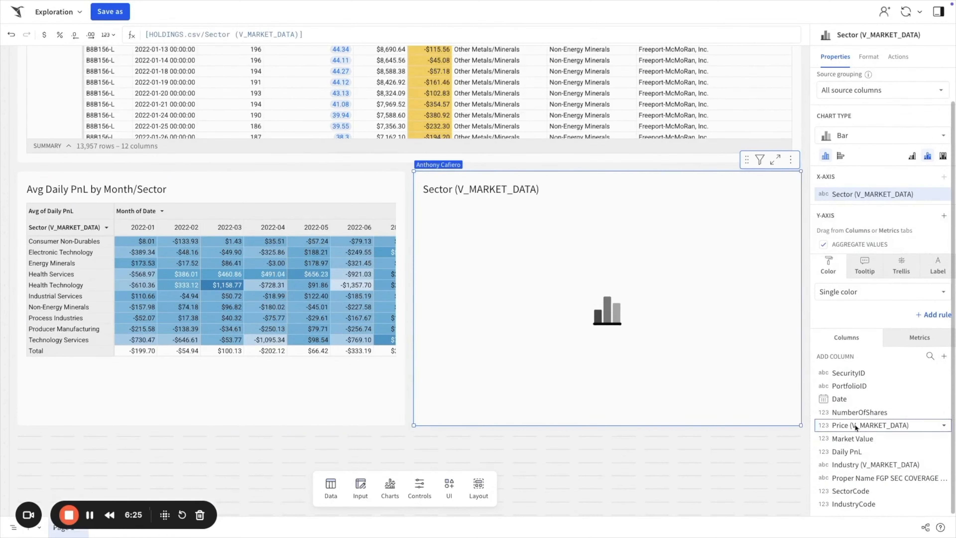
{"action": "left_click_drag", "start_coordinate": [849, 414], "coordinate": [860, 228]}
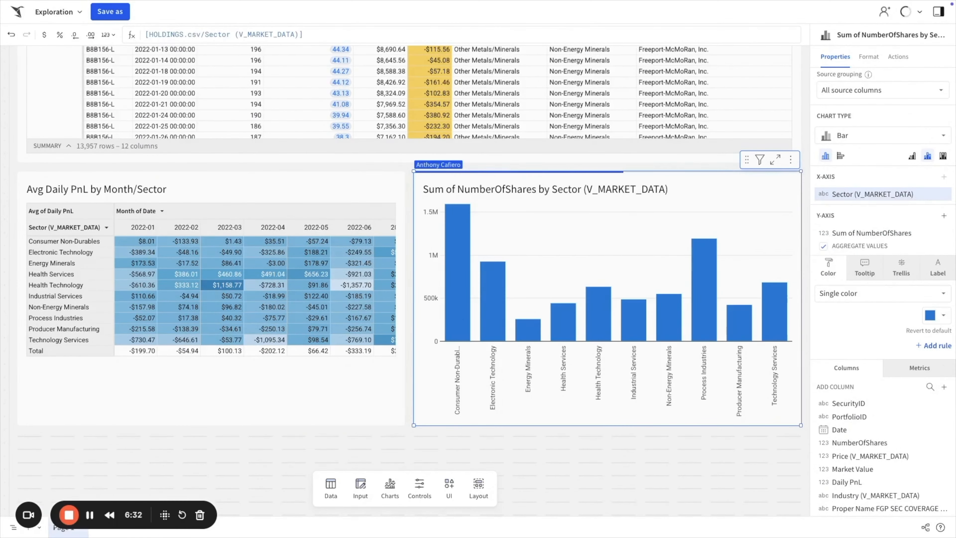
- Explore the pivot's Health Services row and view the underlying data of the chart's Technology Services bar
{"action": "scroll", "coordinate": [328, 196], "scroll_direction": "up", "scroll_amount": 1}
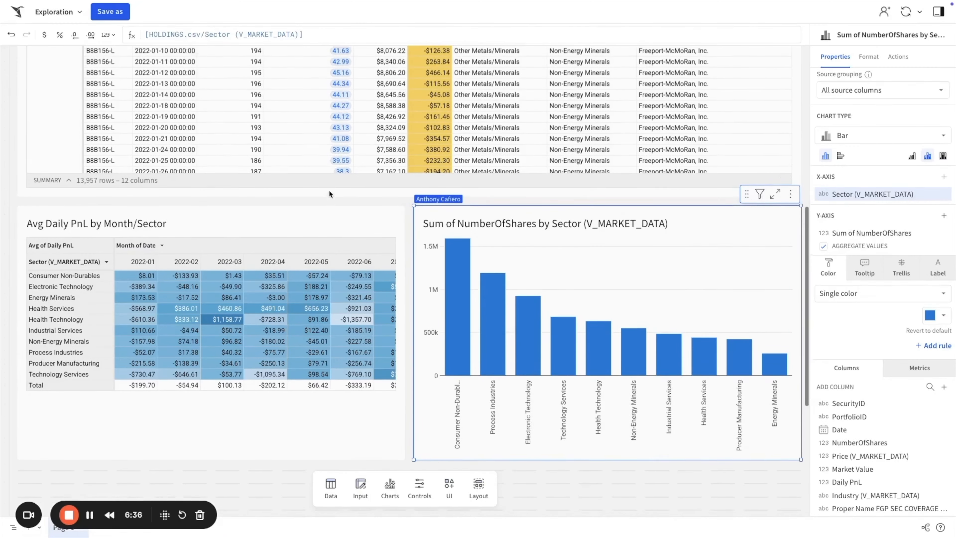
{"action": "right_click", "coordinate": [45, 309]}
{"action": "left_click", "coordinate": [143, 382]}
{"action": "left_click", "coordinate": [571, 151]}
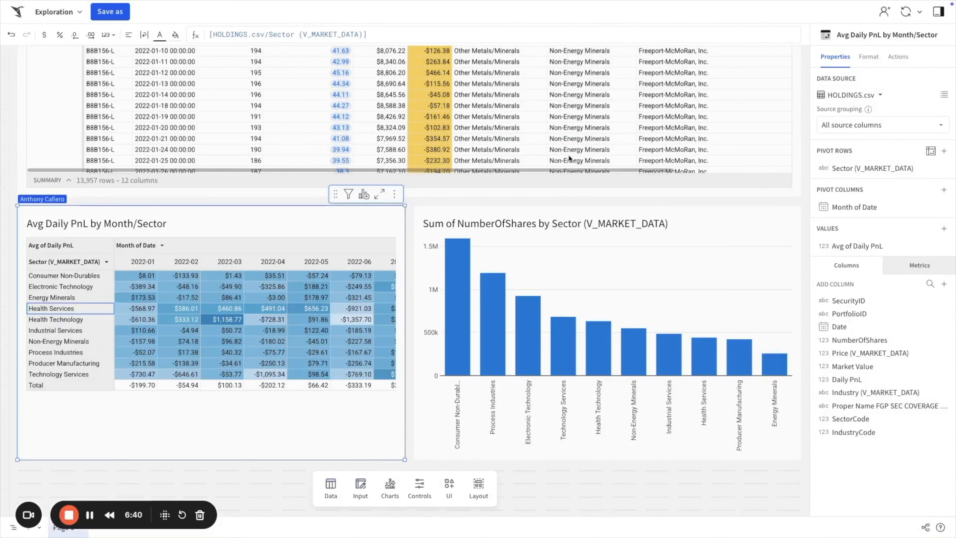
{"action": "right_click", "coordinate": [560, 341]}
{"action": "left_click", "coordinate": [599, 435]}
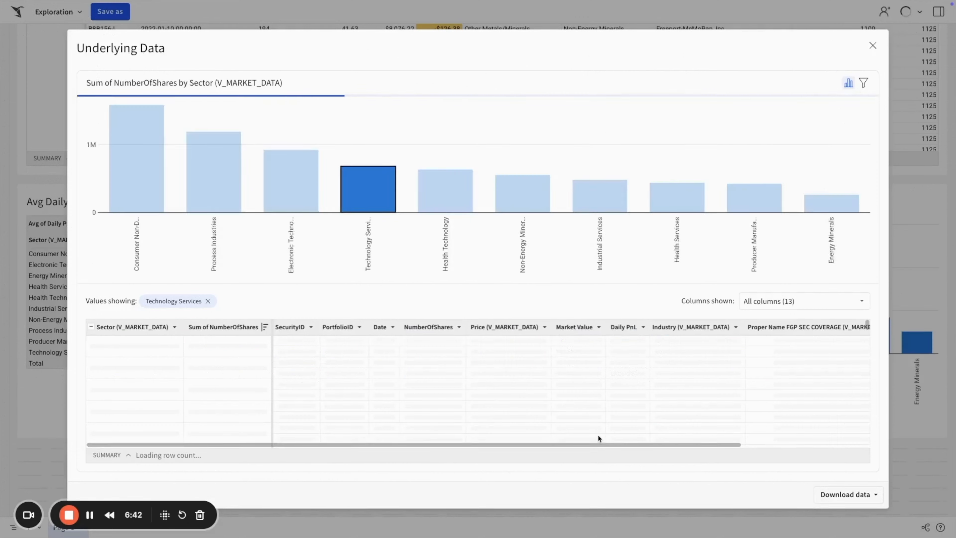
{"action": "left_click", "coordinate": [873, 46]}
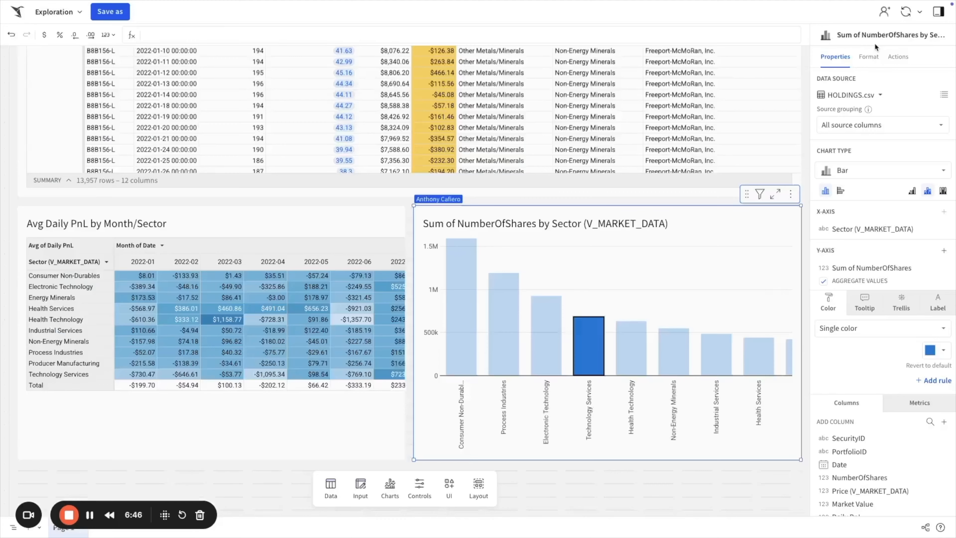
- Open the live support chat, bring up a new message, and close the chat without sending anything
{"action": "left_click", "coordinate": [942, 527]}
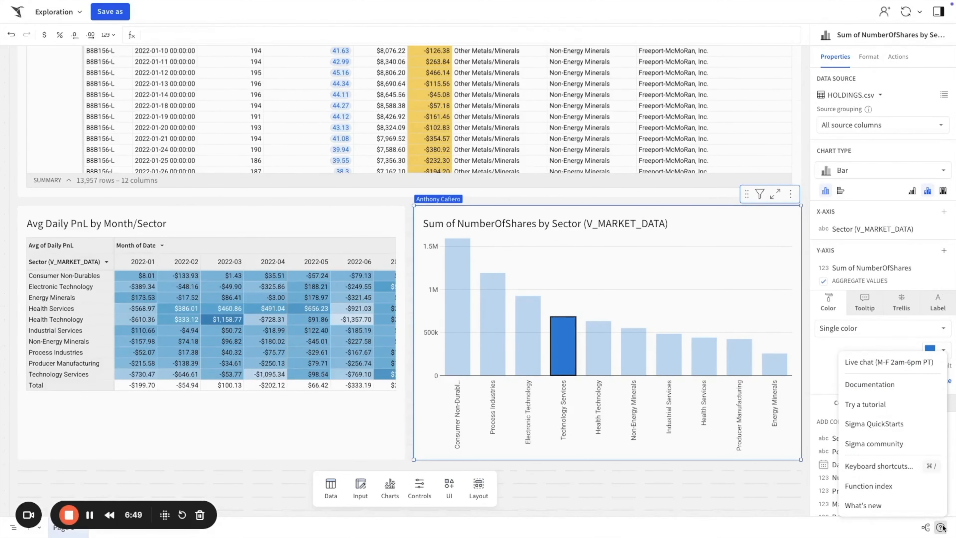
{"action": "left_click", "coordinate": [894, 365]}
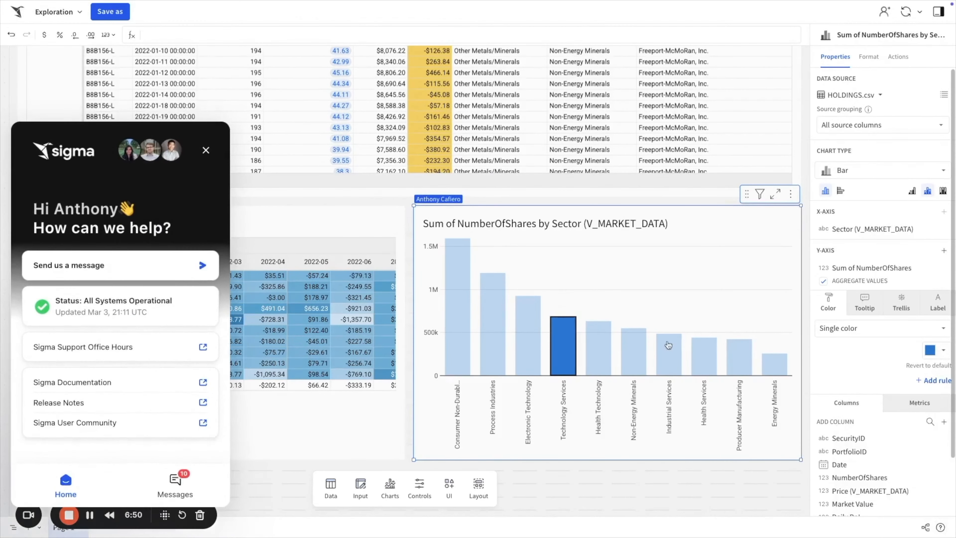
{"action": "left_click", "coordinate": [158, 266]}
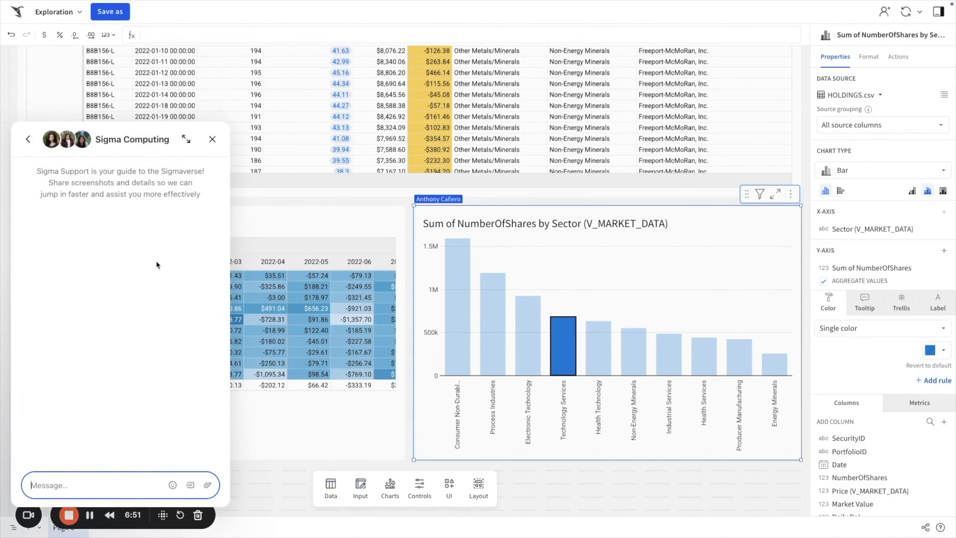
{"action": "left_click", "coordinate": [214, 138]}
- Save the exploration as a workbook named Portfolio PnL in My documents
{"action": "left_click", "coordinate": [110, 11]}
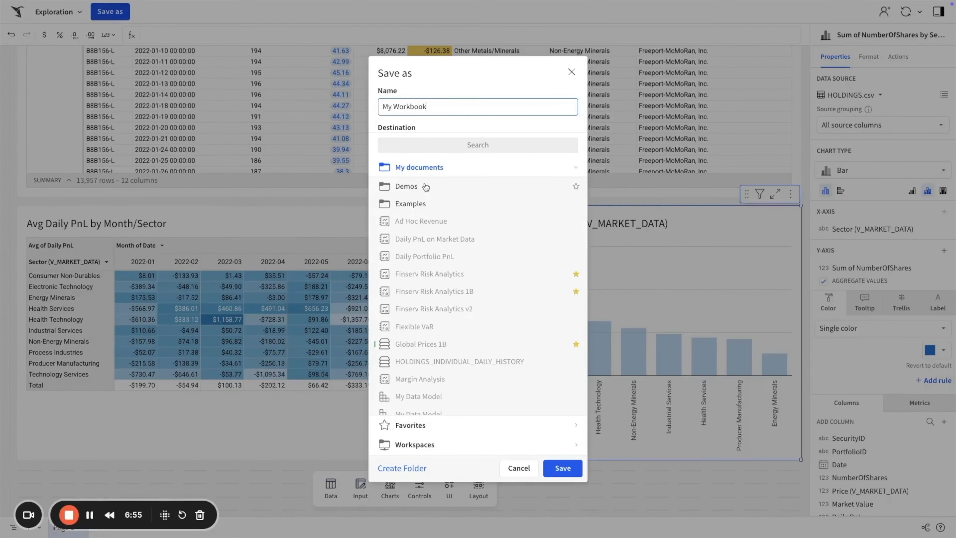
{"action": "triple_click", "coordinate": [436, 109]}
{"action": "type", "text": "Portfolio PnL"}
{"action": "left_click", "coordinate": [450, 450]}
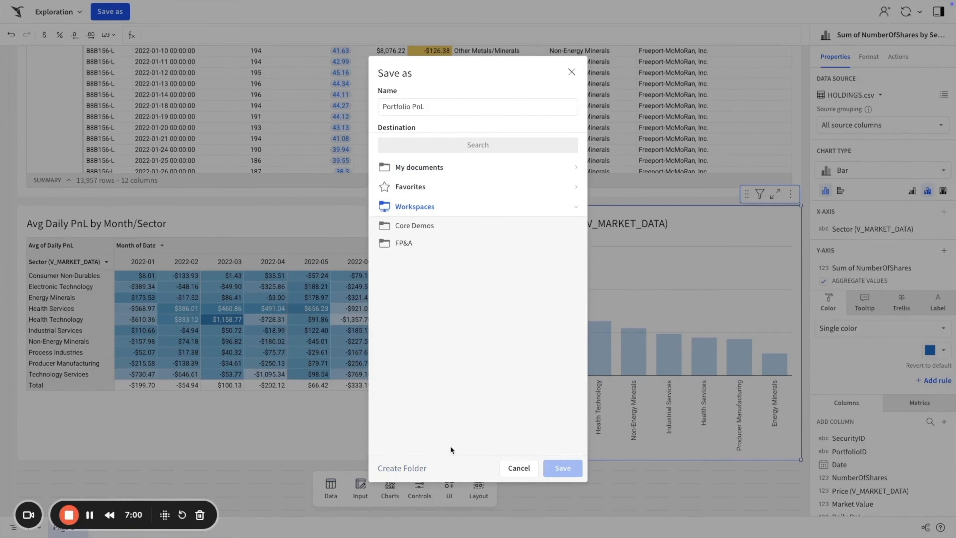
{"action": "left_click", "coordinate": [465, 175]}
{"action": "left_click", "coordinate": [563, 467]}
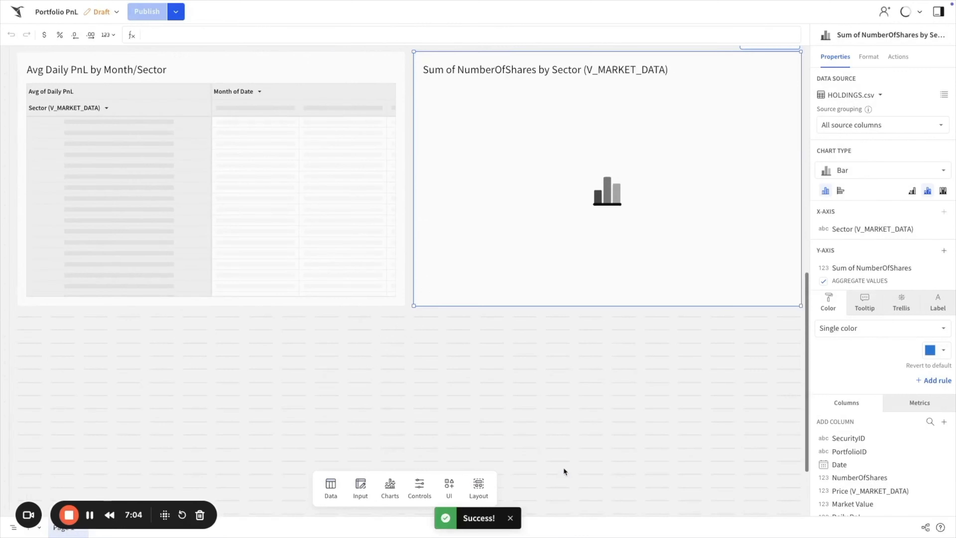
{"action": "scroll", "coordinate": [600, 370], "scroll_direction": "up", "scroll_amount": 3}
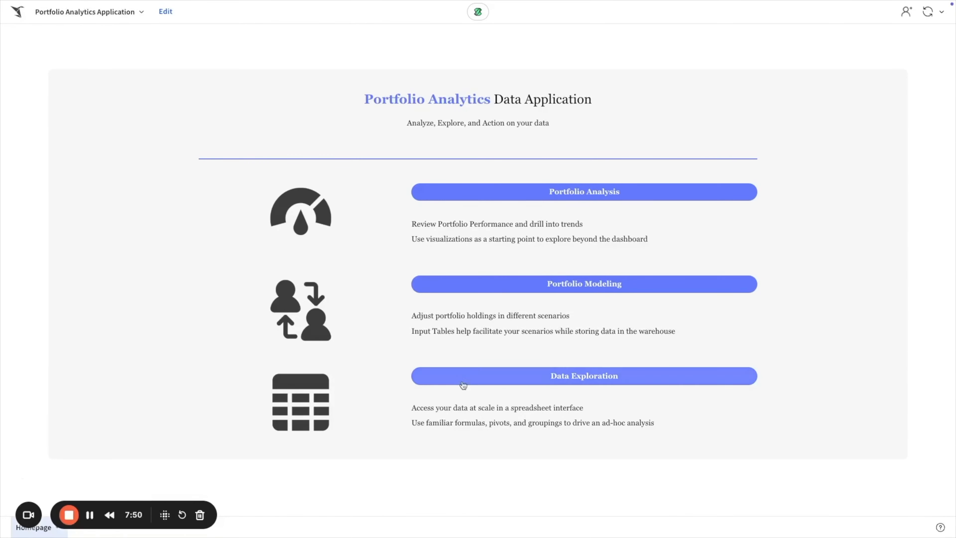
- Open Portfolio Analysis in the Portfolio Analytics Application and view the price differential by week, by day and by month
{"action": "left_click", "coordinate": [539, 201]}
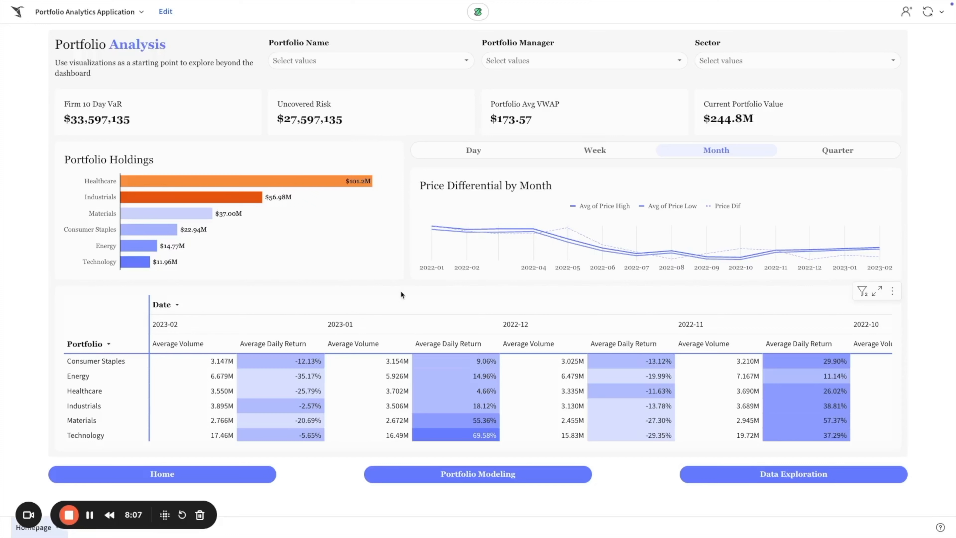
{"action": "left_click", "coordinate": [619, 152]}
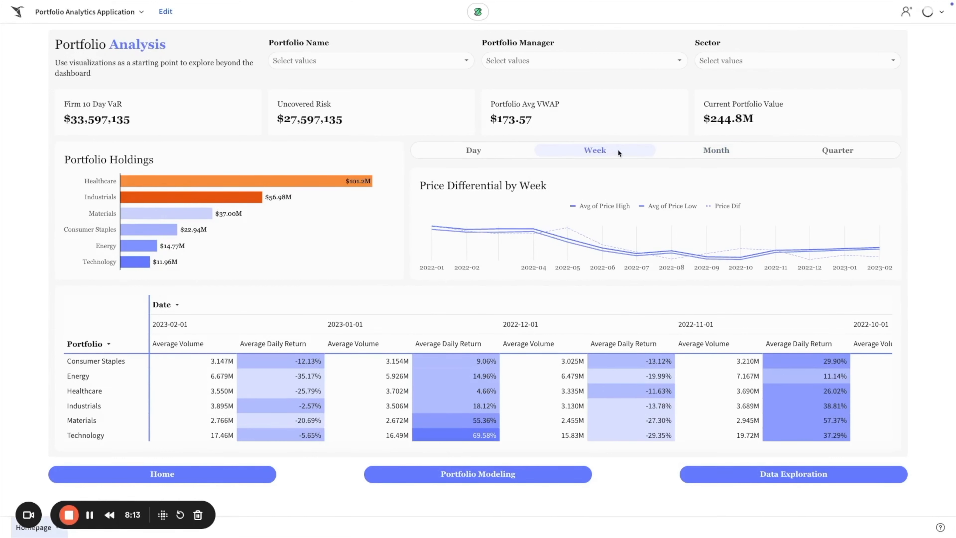
{"action": "left_click", "coordinate": [502, 152]}
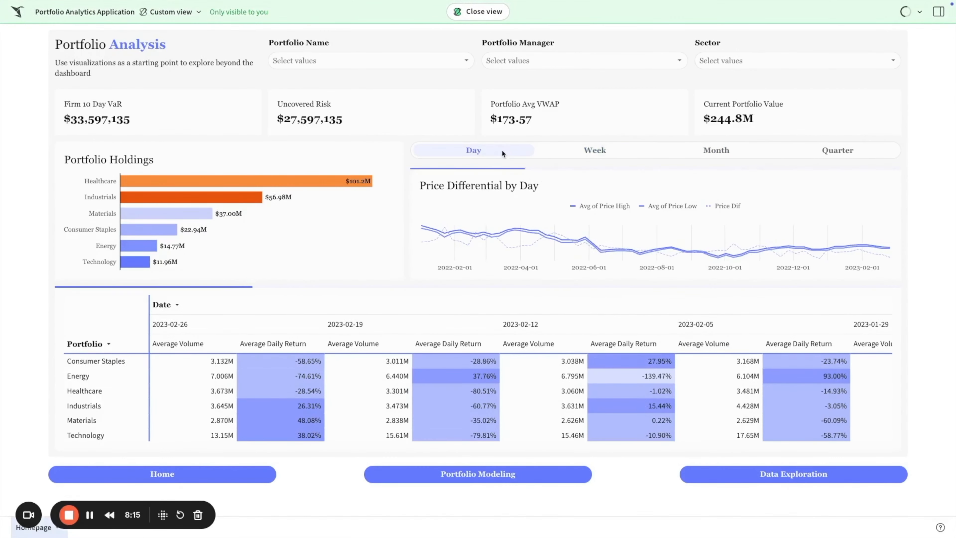
{"action": "left_click", "coordinate": [765, 151]}
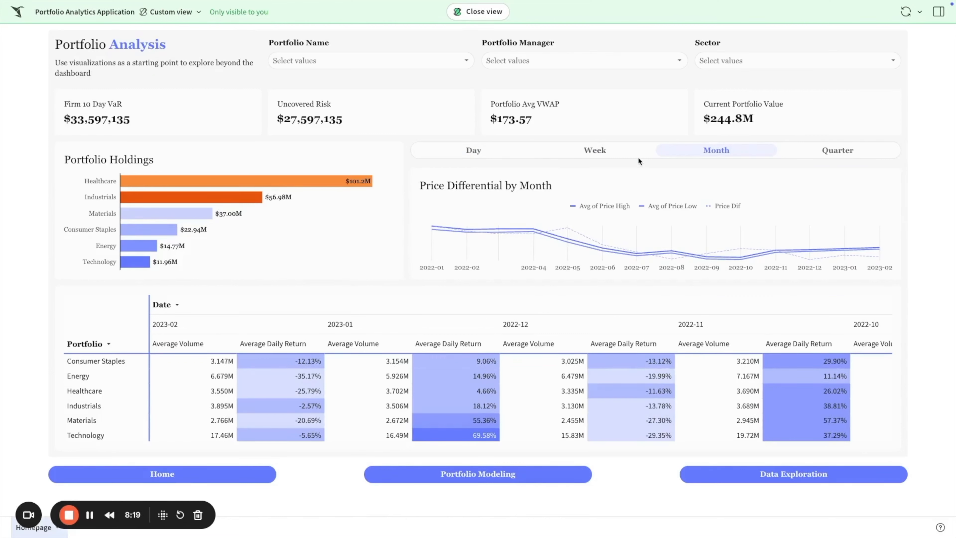
{"action": "mouse_move", "coordinate": [287, 187]}
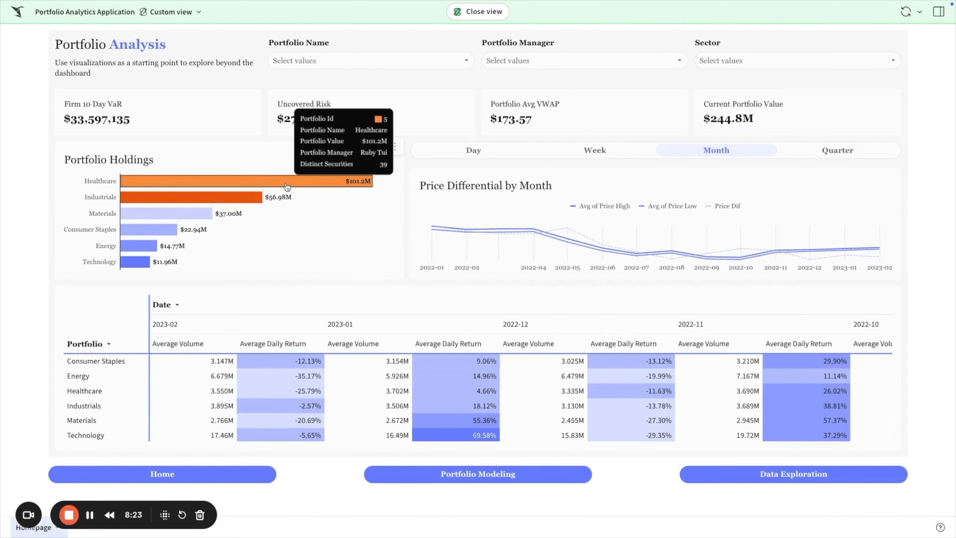
- Drill down the Healthcare bar of the Portfolio Holdings chart by Sector
{"action": "right_click", "coordinate": [287, 187]}
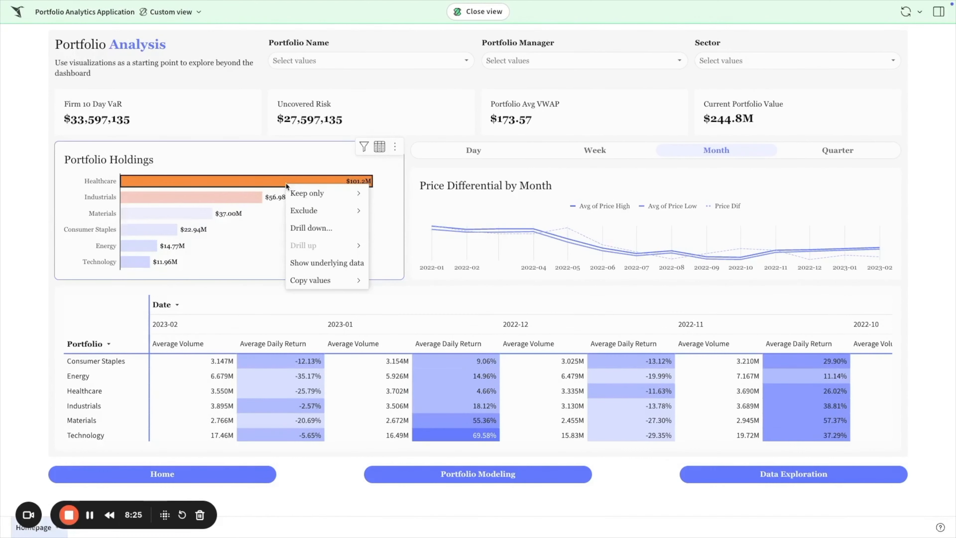
{"action": "left_click", "coordinate": [331, 230]}
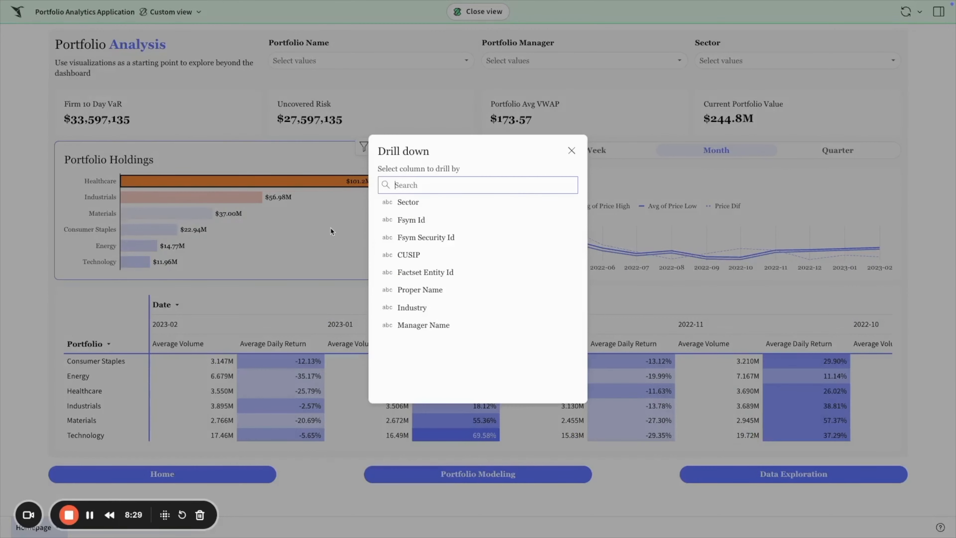
{"action": "left_click", "coordinate": [494, 204]}
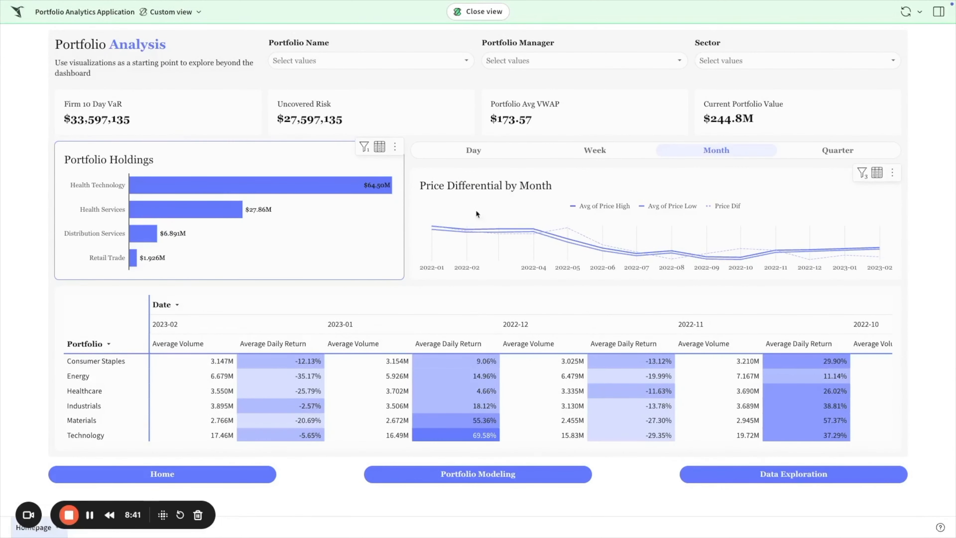
- Drill down the Distribution Services bar of the Portfolio Holdings chart by CUSIP and inspect the details of the two smaller holdings
{"action": "right_click", "coordinate": [153, 234]}
{"action": "left_click", "coordinate": [177, 210]}
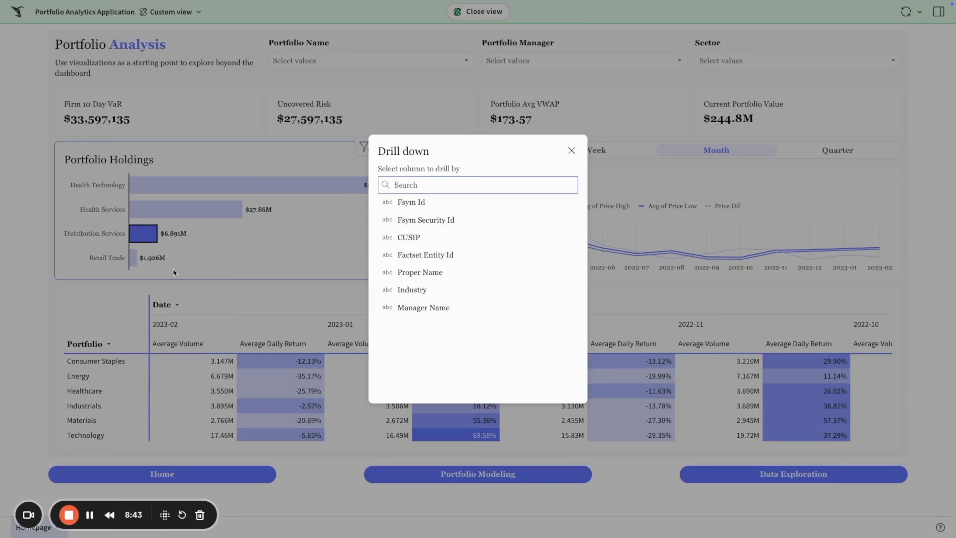
{"action": "left_click", "coordinate": [439, 237]}
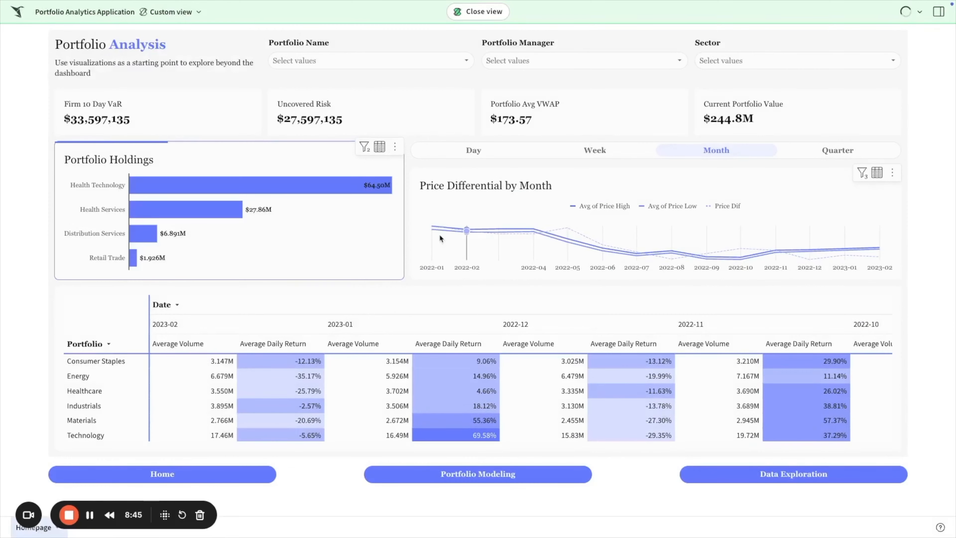
{"action": "mouse_move", "coordinate": [136, 225]}
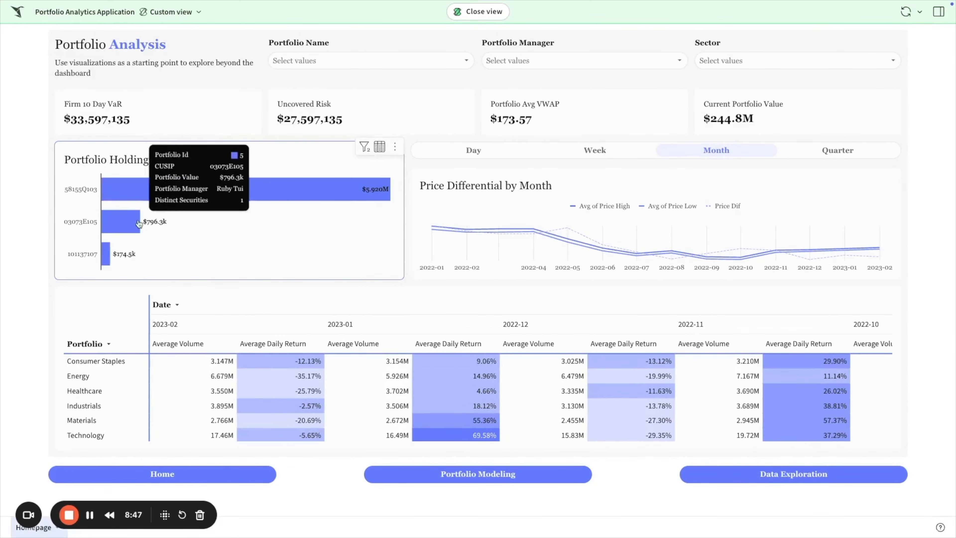
{"action": "mouse_move", "coordinate": [104, 261]}
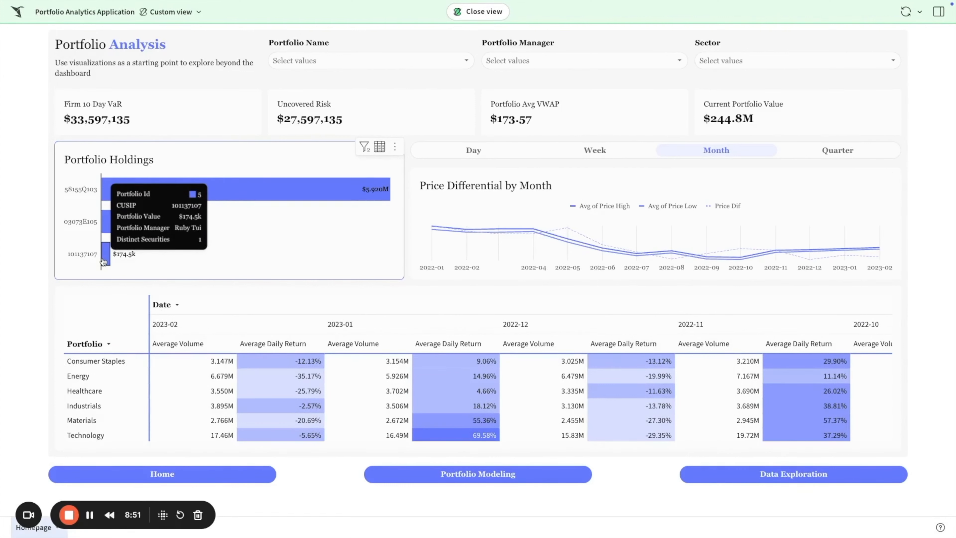
- Drill down the Energy row of the monthly returns pivot by Industry
{"action": "left_click", "coordinate": [102, 311]}
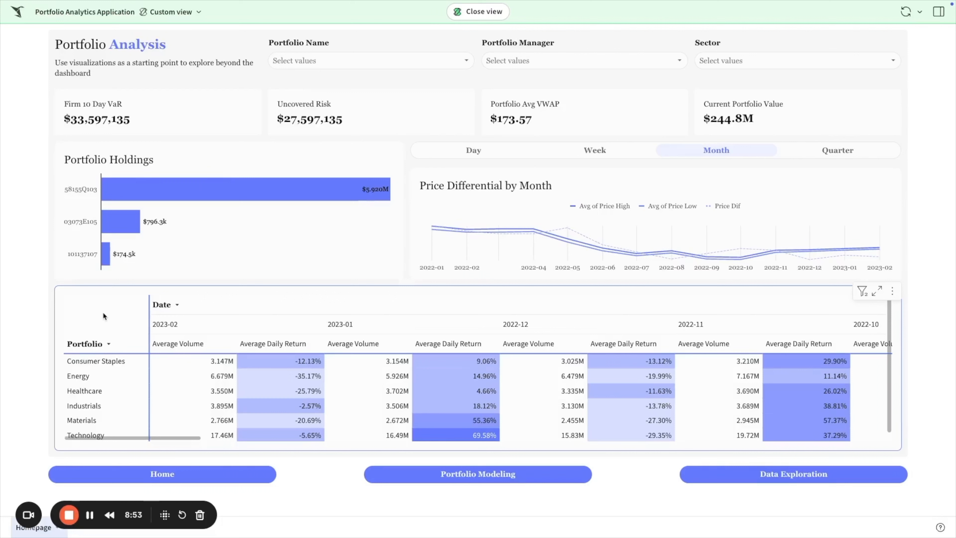
{"action": "left_click", "coordinate": [102, 377]}
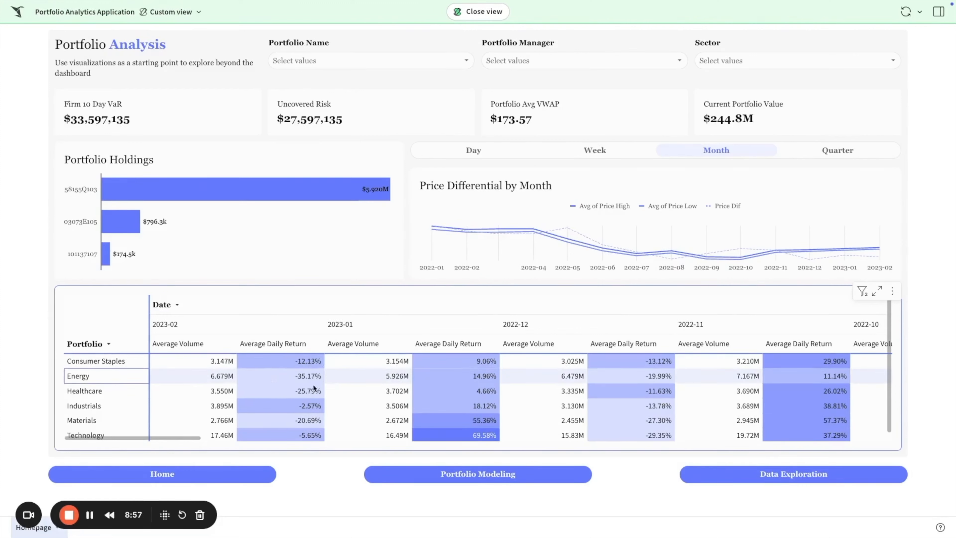
{"action": "right_click", "coordinate": [118, 375]}
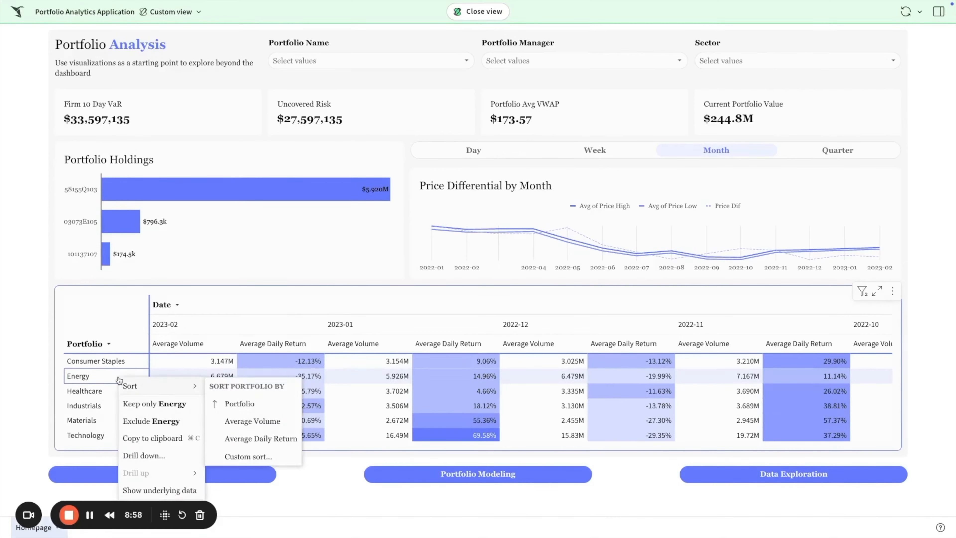
{"action": "left_click", "coordinate": [142, 451]}
{"action": "left_click", "coordinate": [417, 340]}
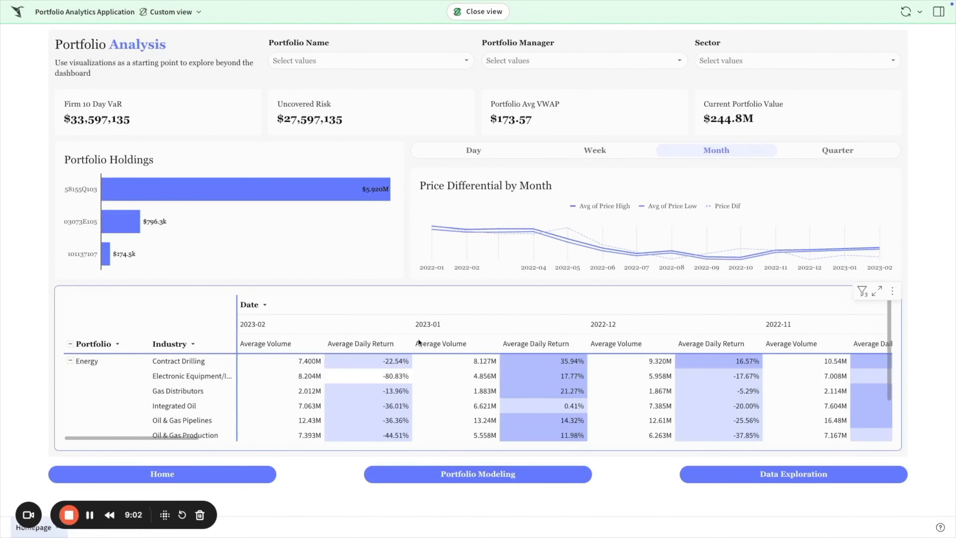
- View the underlying data behind the 2023-02 Average Daily Return of Electronic Equipment/Instruments, including its price columns
{"action": "left_click", "coordinate": [192, 376]}
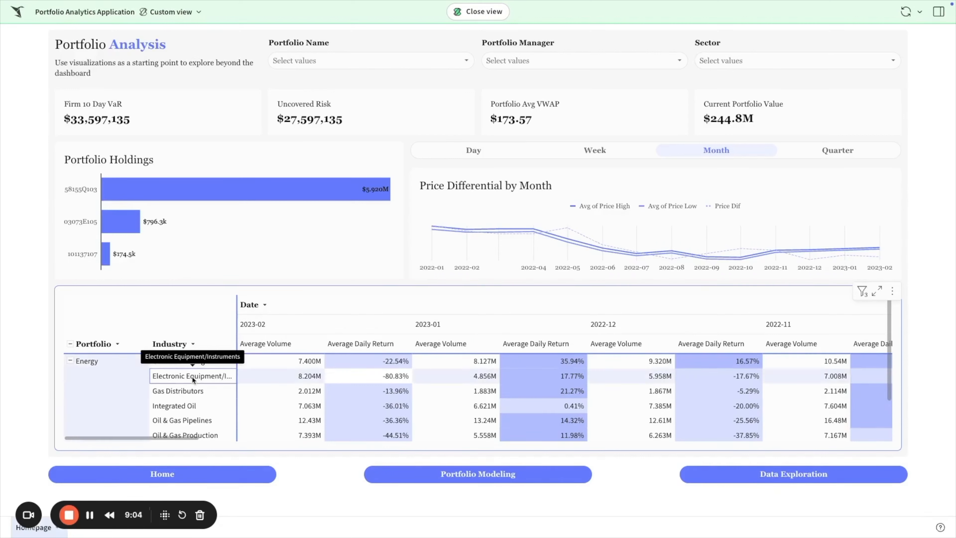
{"action": "left_click", "coordinate": [369, 378]}
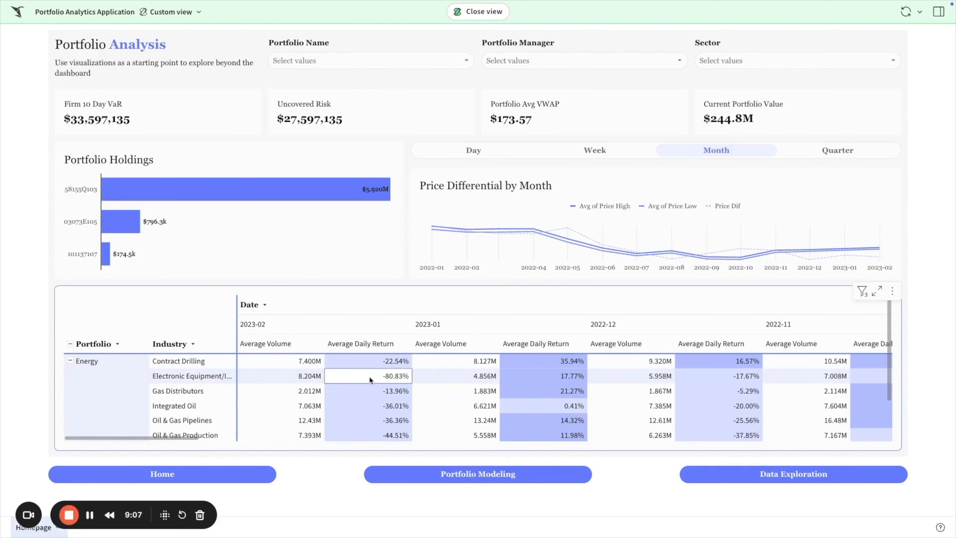
{"action": "right_click", "coordinate": [370, 376]}
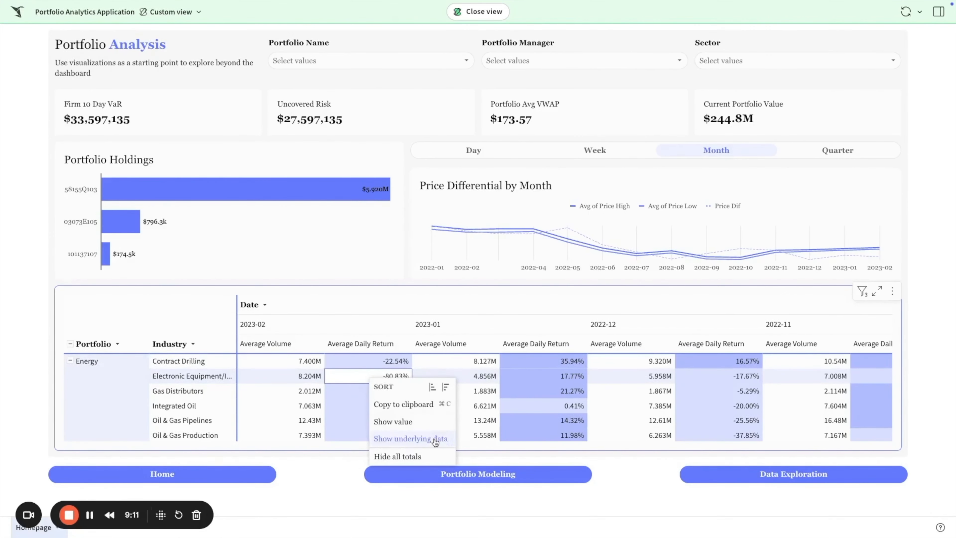
{"action": "left_click", "coordinate": [411, 438]}
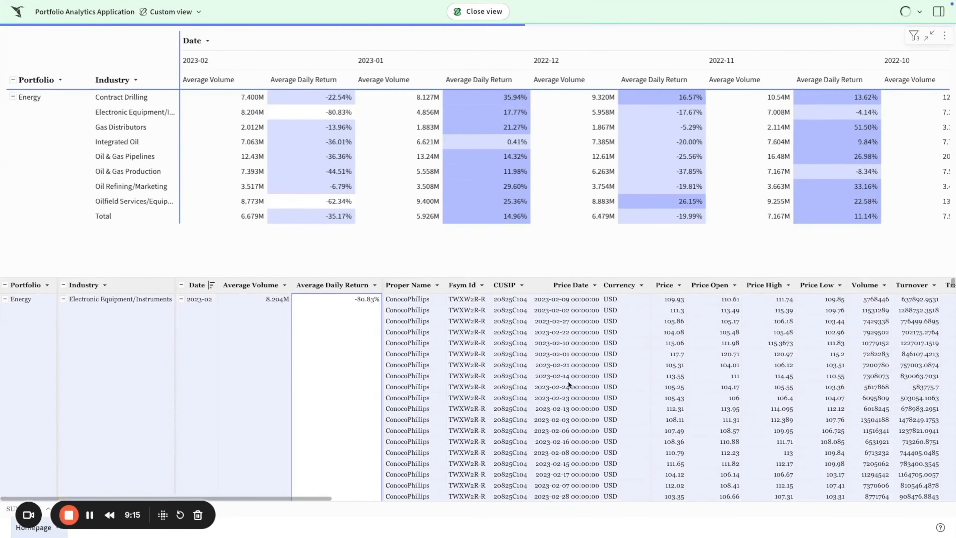
{"action": "scroll", "coordinate": [634, 385], "scroll_direction": "right", "scroll_amount": 5}
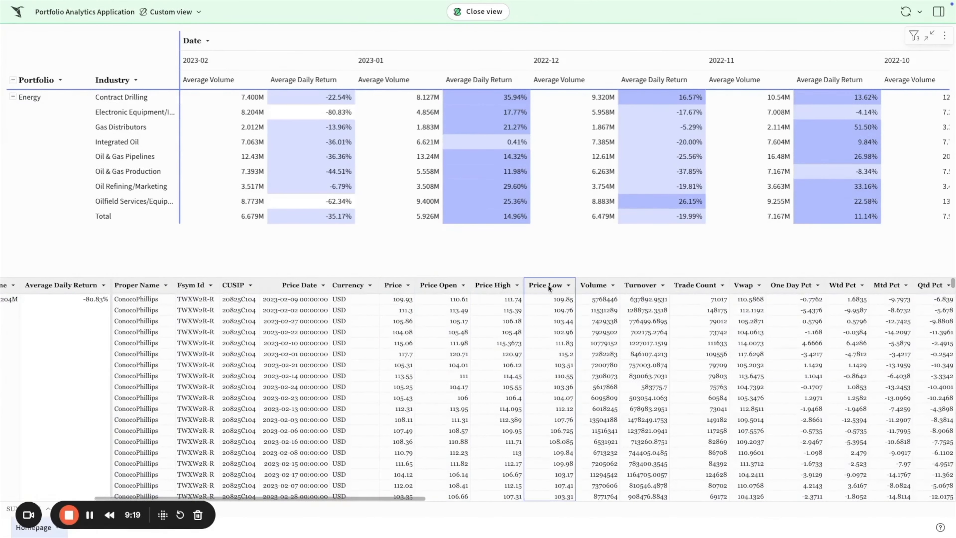
- Add Price High and Price Low as values to the Portfolio Monthly Returns pivot
{"action": "left_click", "coordinate": [939, 12]}
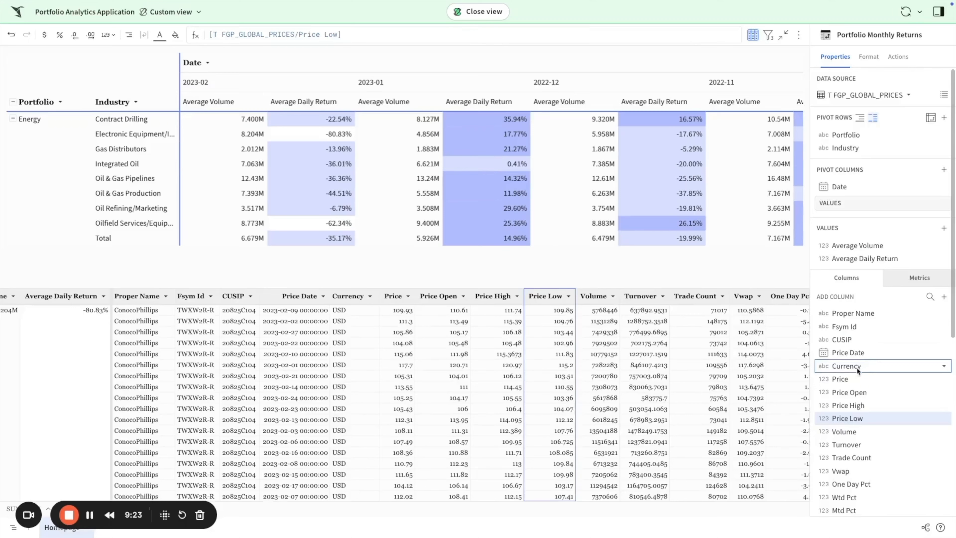
{"action": "left_click_drag", "start_coordinate": [849, 405], "coordinate": [852, 258]}
{"action": "left_click_drag", "start_coordinate": [847, 431], "coordinate": [881, 271]}
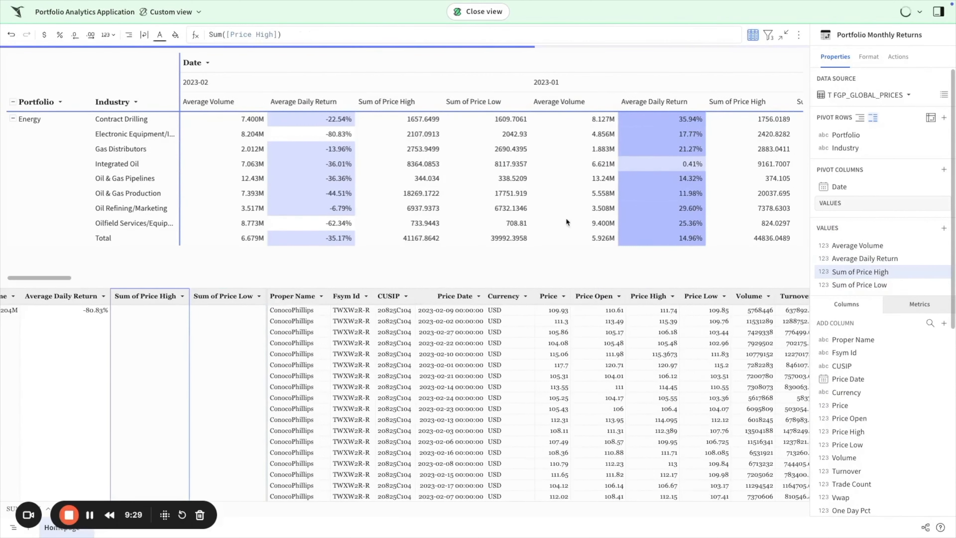
- Set the pivot's Price High value formula to Max([Price High])
{"action": "double_click", "coordinate": [214, 35]}
{"action": "type", "text": "max"}
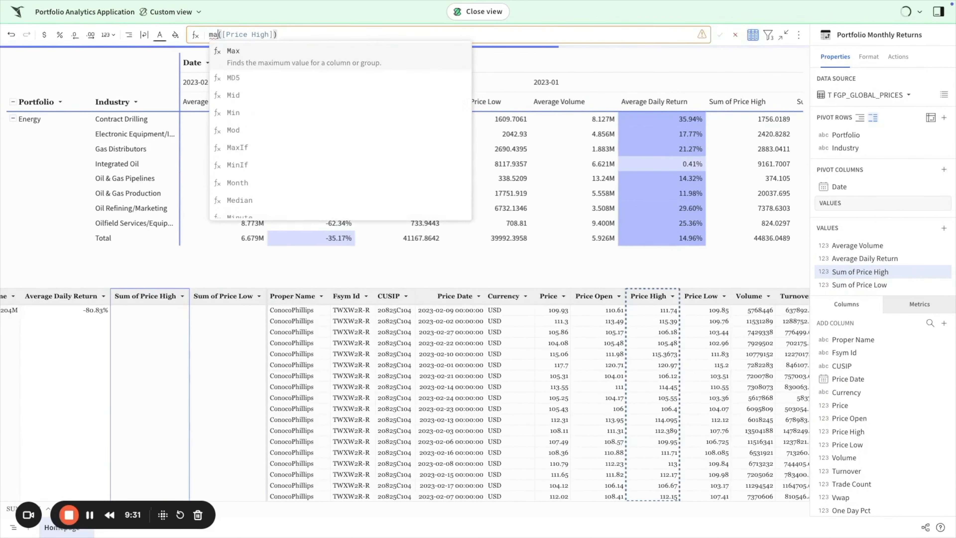
{"action": "key", "text": "Return"}
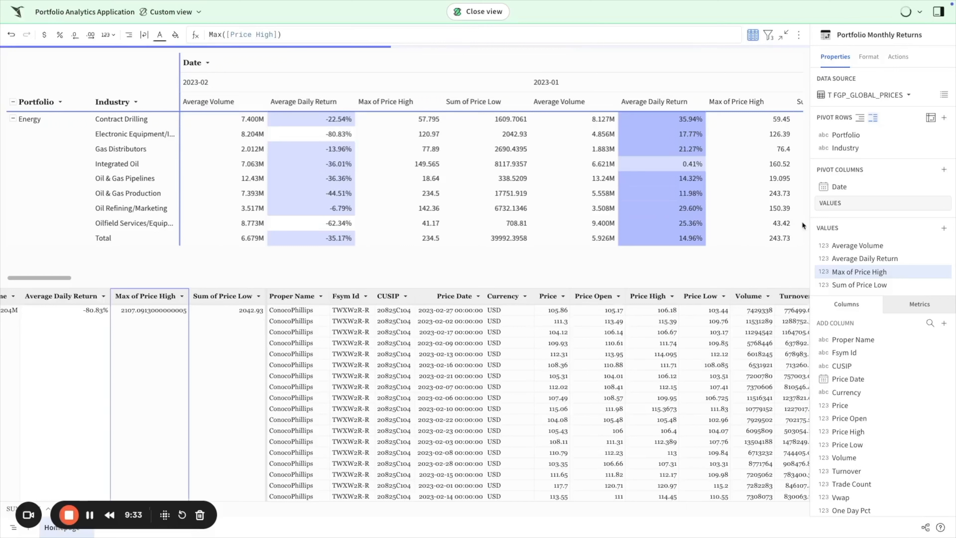
- Set the pivot's Price Low value formula to Min([Price Low])
{"action": "left_click", "coordinate": [845, 284]}
{"action": "double_click", "coordinate": [215, 35]}
{"action": "type", "text": "mi"}
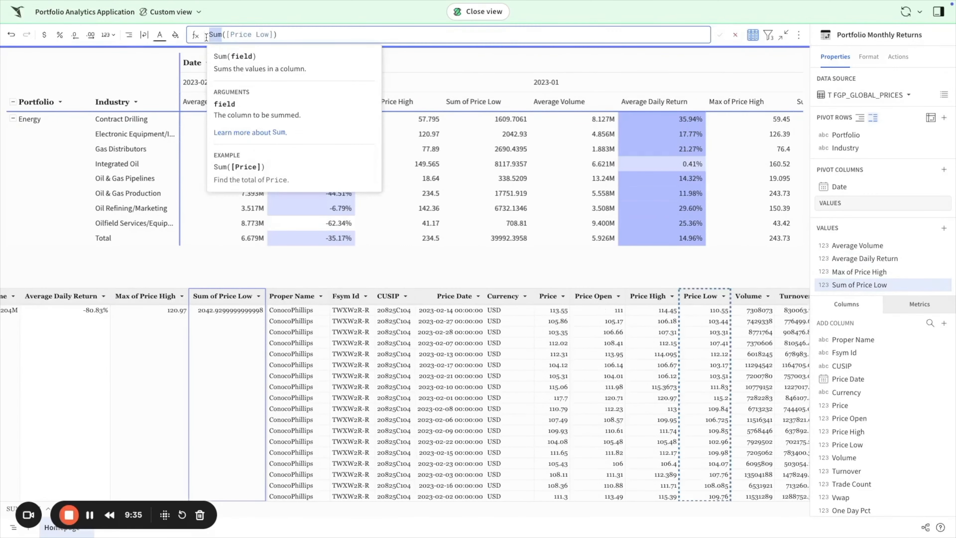
{"action": "type", "text": "n"}
{"action": "key", "text": "Return"}
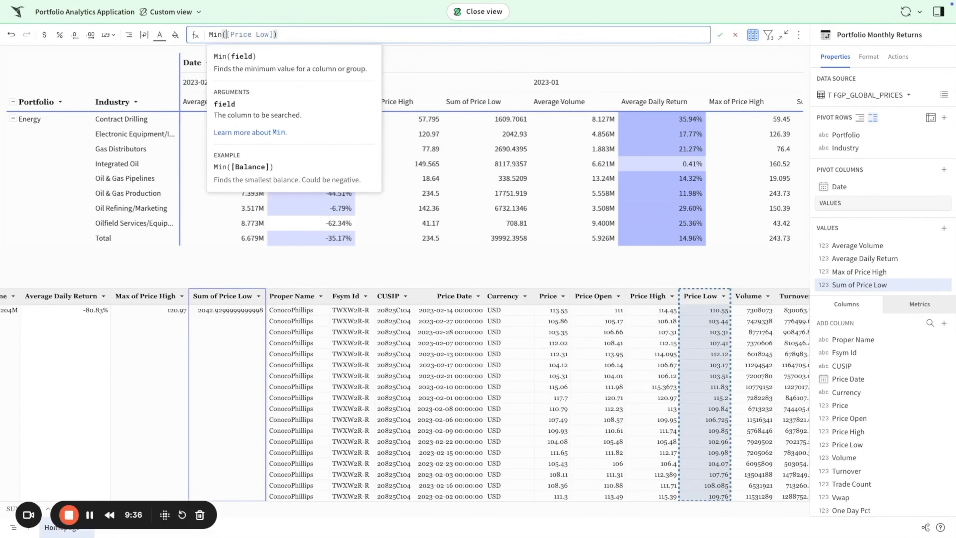
{"action": "key", "text": "Return"}
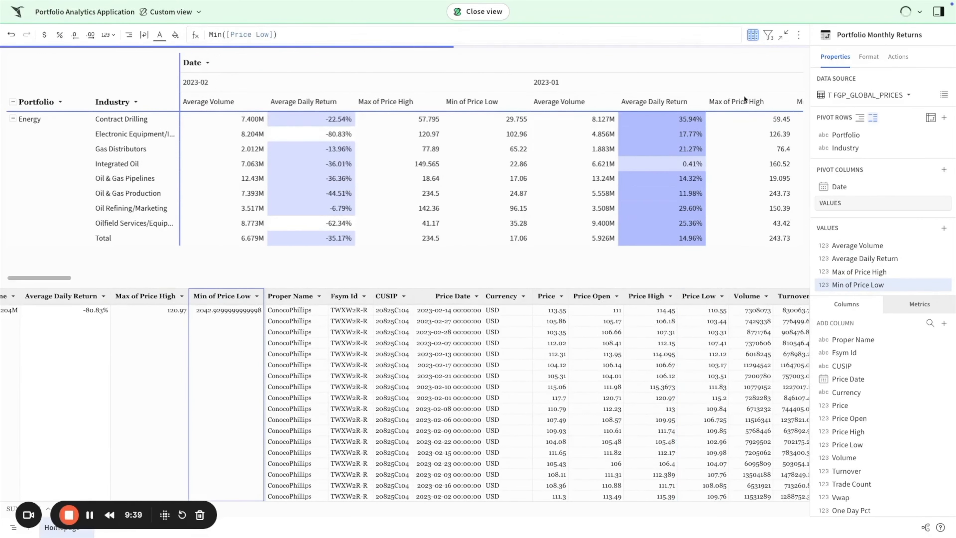
- Return to the Portfolio Analysis dashboard to view the extended pivot and go to Portfolio Modeling
{"action": "left_click", "coordinate": [939, 12]}
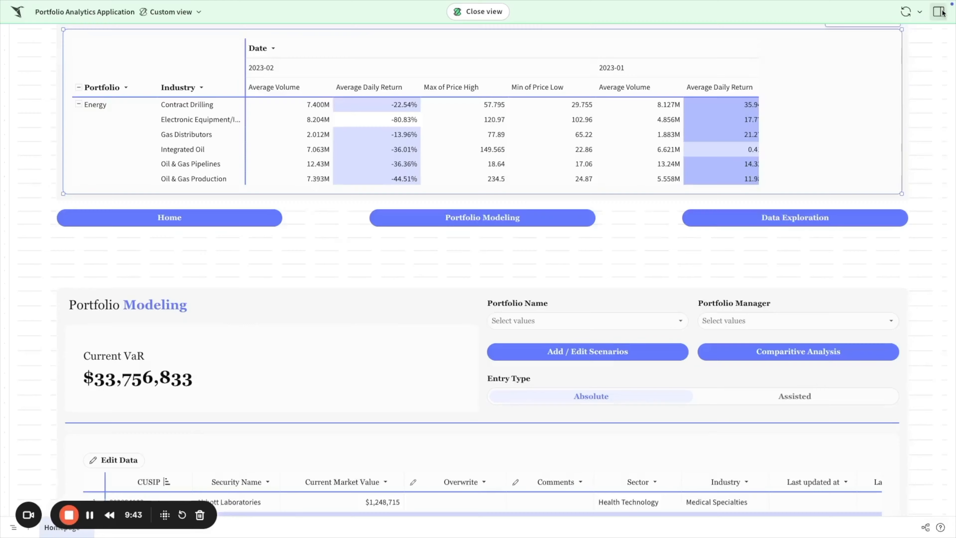
{"action": "scroll", "coordinate": [506, 296], "scroll_direction": "up", "scroll_amount": 7}
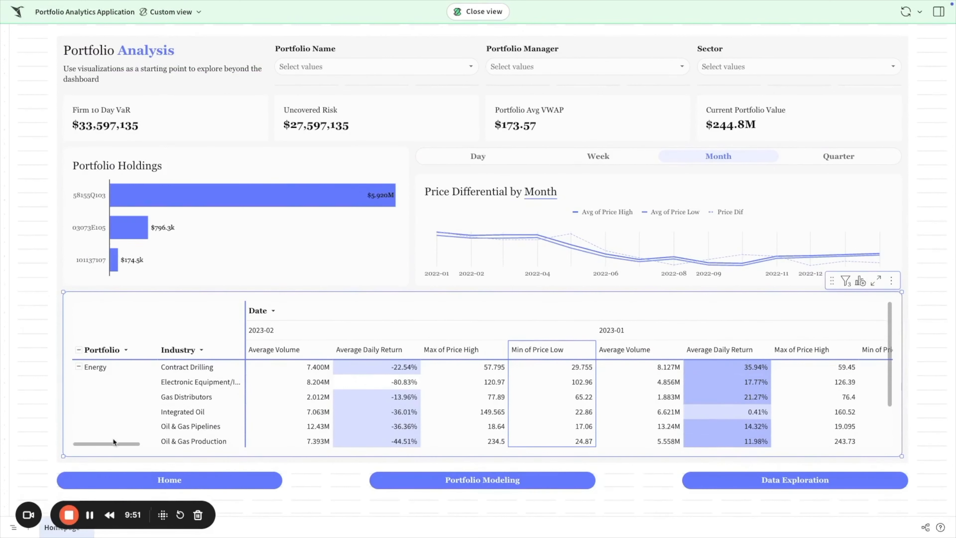
{"action": "left_click", "coordinate": [389, 484]}
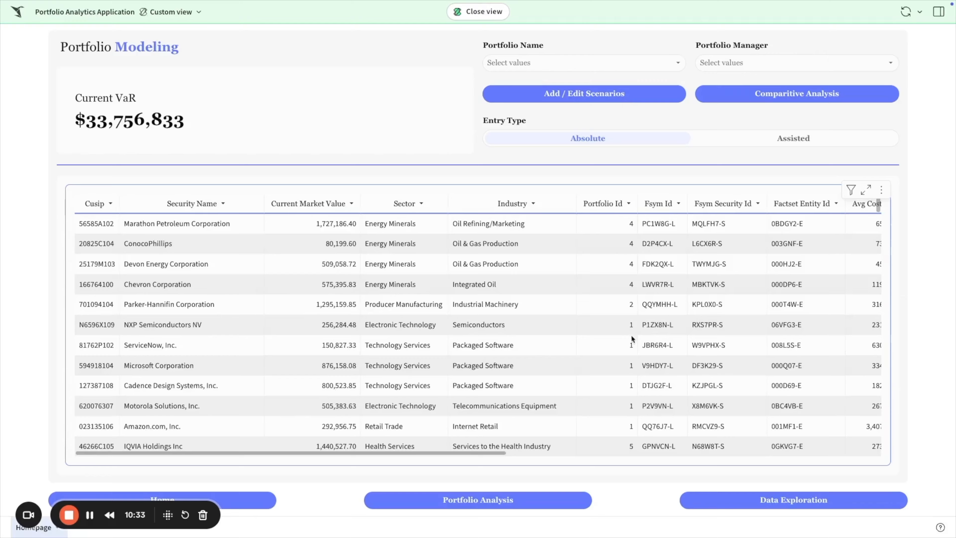
- Create a new portfolio modeling scenario named Scenario Ant
{"action": "left_click", "coordinate": [642, 98]}
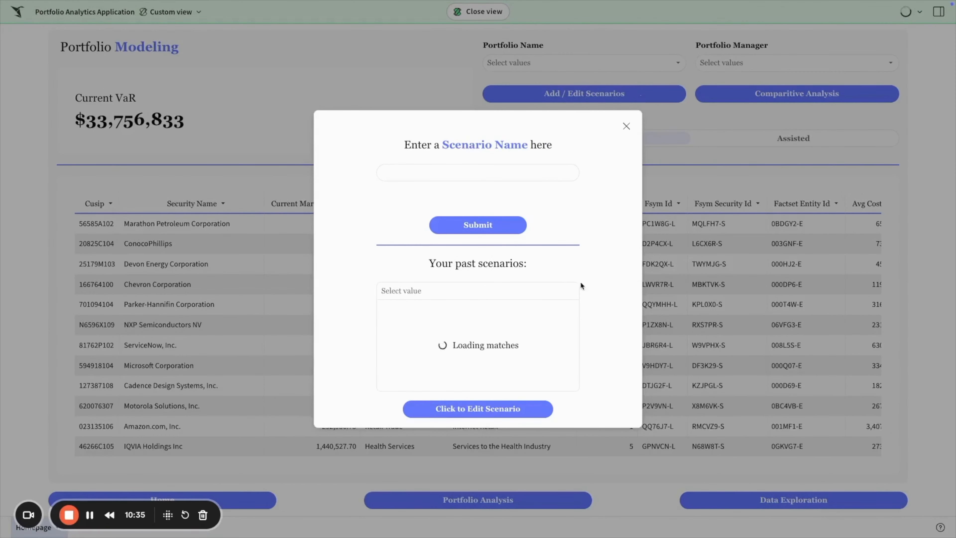
{"action": "left_click", "coordinate": [487, 172]}
{"action": "type", "text": "S"}
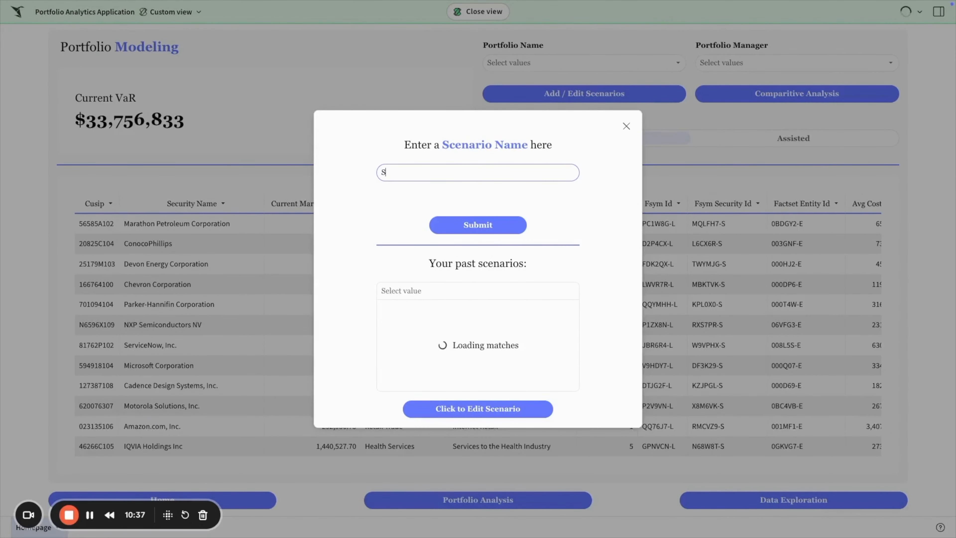
{"action": "type", "text": "cenario Ant"}
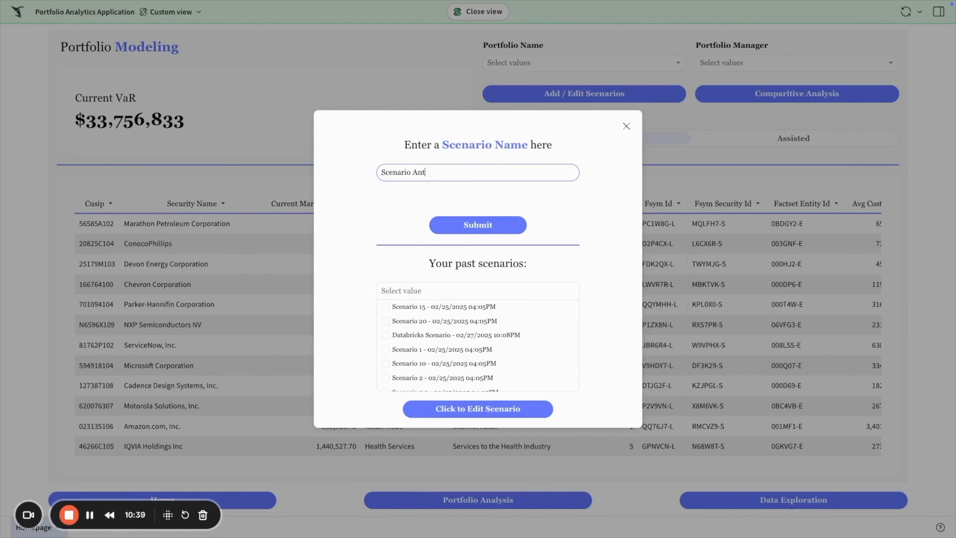
{"action": "left_click", "coordinate": [478, 228]}
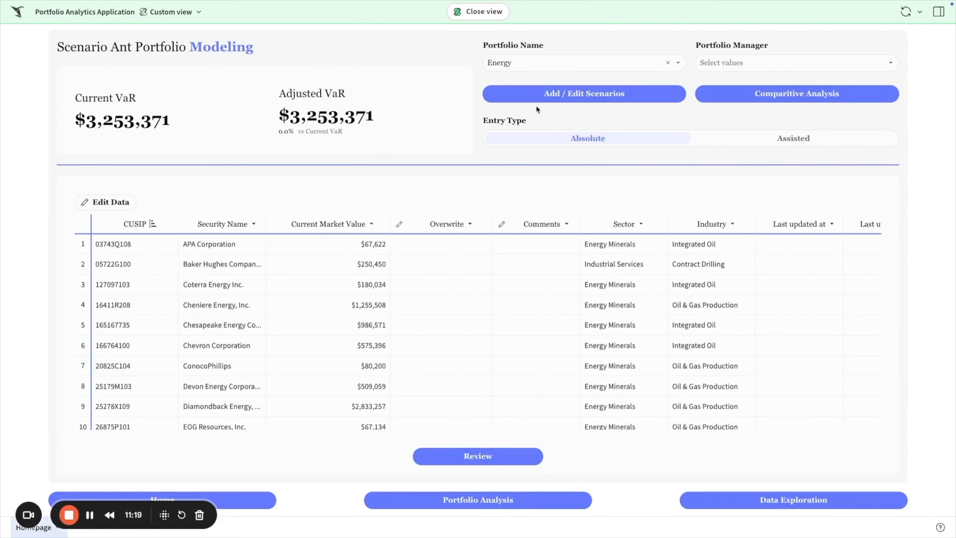
- Overwrite APA Corporation's market value with $80,000 and add the comment "increase"
{"action": "left_click", "coordinate": [427, 246]}
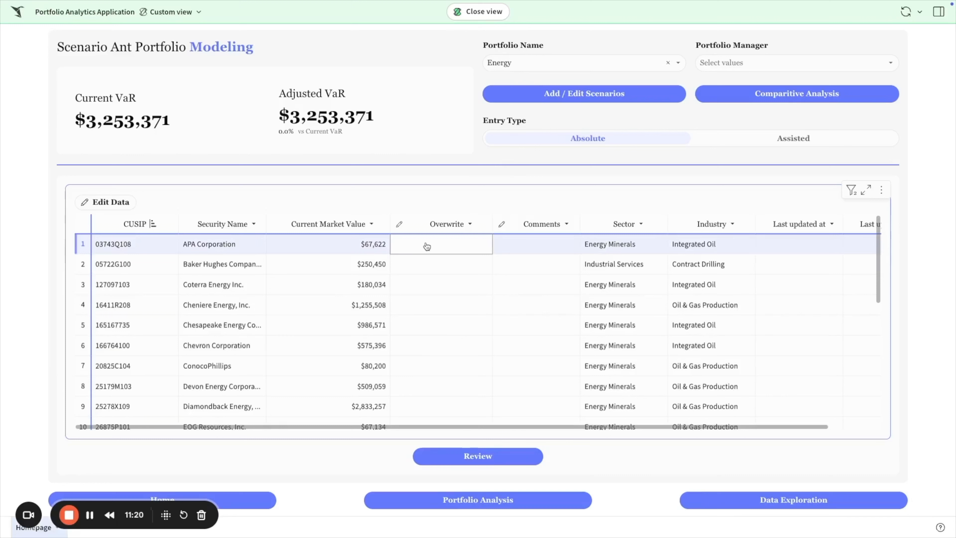
{"action": "double_click", "coordinate": [426, 247]}
{"action": "type", "text": "80,000"}
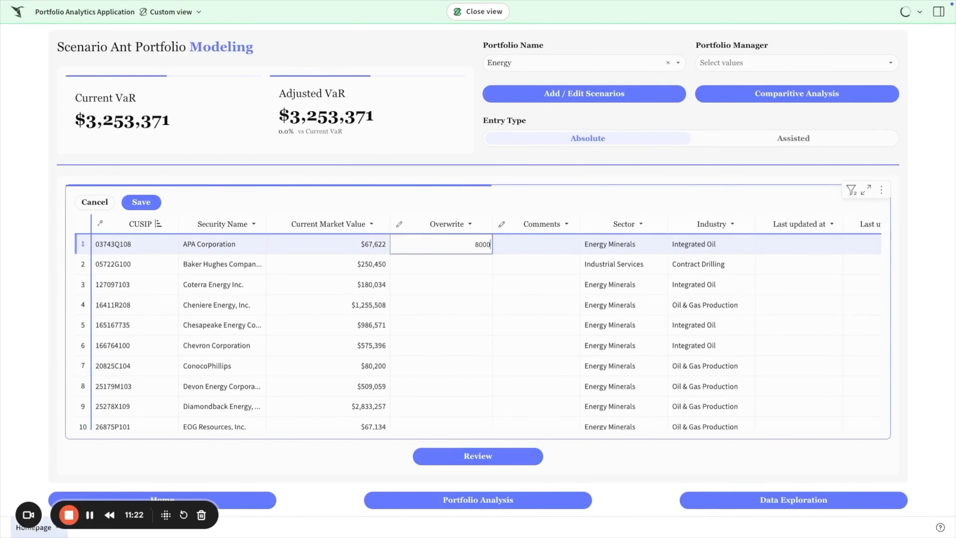
{"action": "key", "text": "Tab"}
{"action": "type", "text": "increase"}
{"action": "key", "text": "Return"}
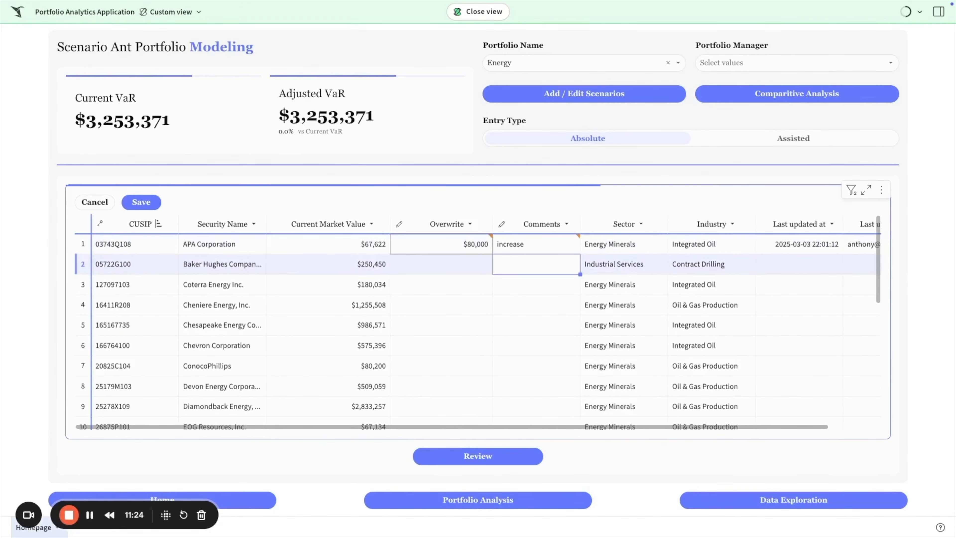
- Overwrite Chesapeake Energy's market value with $800,000 and add the comment "decrease on guidance"
{"action": "double_click", "coordinate": [444, 326]}
{"action": "type", "text": "800"}
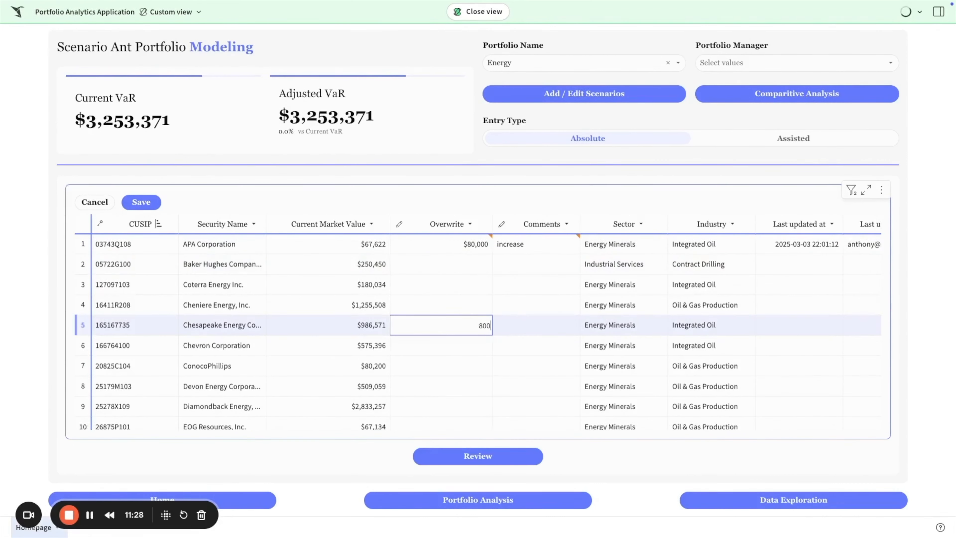
{"action": "type", "text": ",000"}
{"action": "key", "text": "Tab"}
{"action": "type", "text": "decrea"}
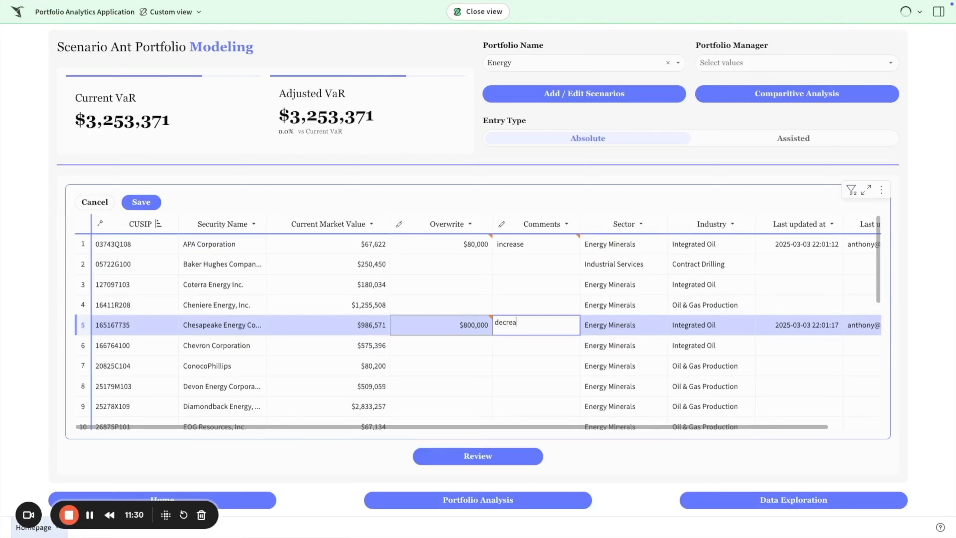
{"action": "type", "text": "se on guida"}
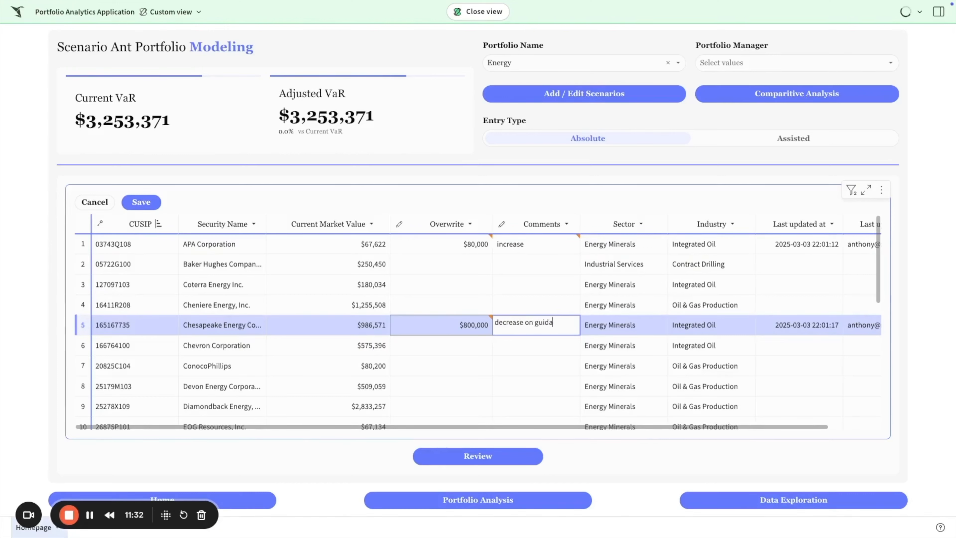
{"action": "type", "text": "nce"}
{"action": "key", "text": "Return"}
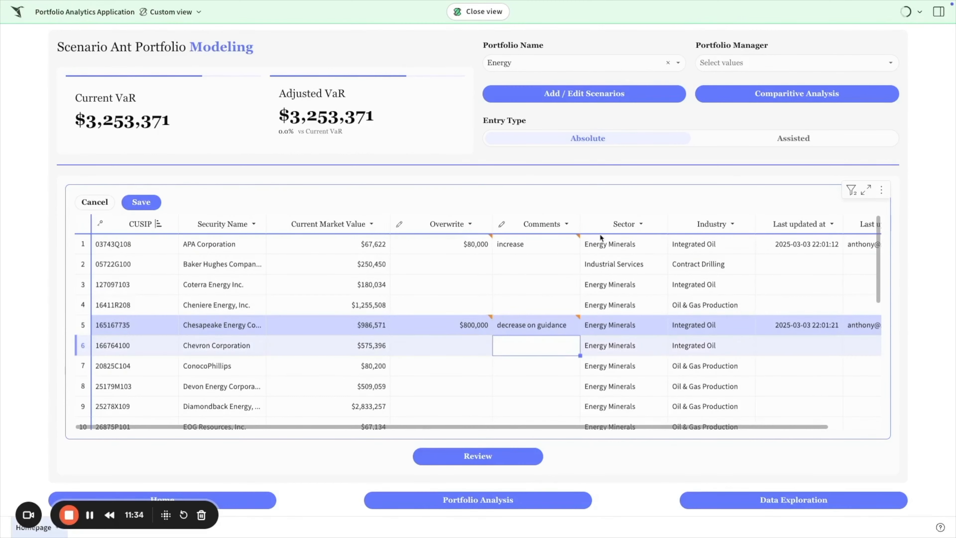
- Switch to assisted entry and adjust Devon Energy's market value by 10 using the Percent method, saving the adjustment
{"action": "left_click", "coordinate": [743, 139]}
{"action": "left_click", "coordinate": [475, 394]}
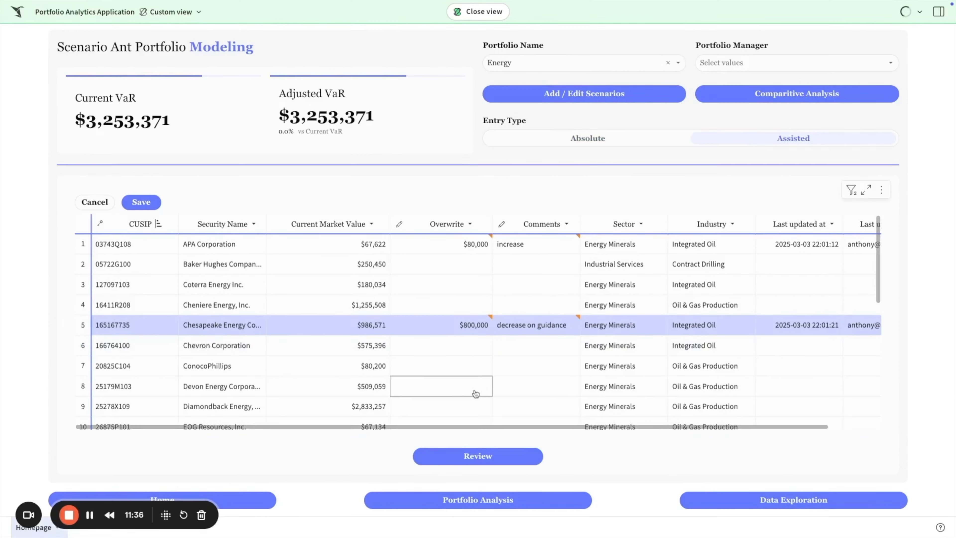
{"action": "double_click", "coordinate": [443, 392]}
{"action": "left_click", "coordinate": [528, 252]}
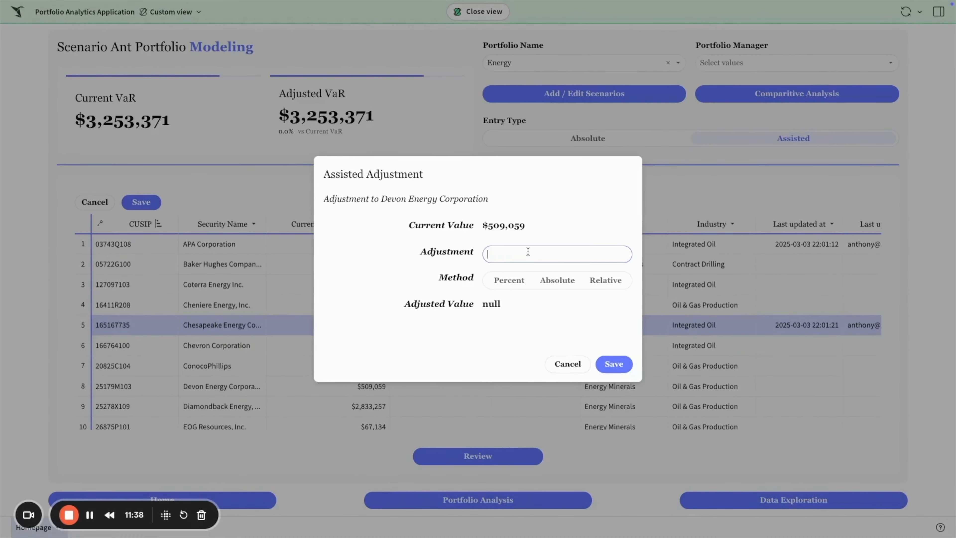
{"action": "type", "text": "10"}
{"action": "left_click", "coordinate": [509, 281]}
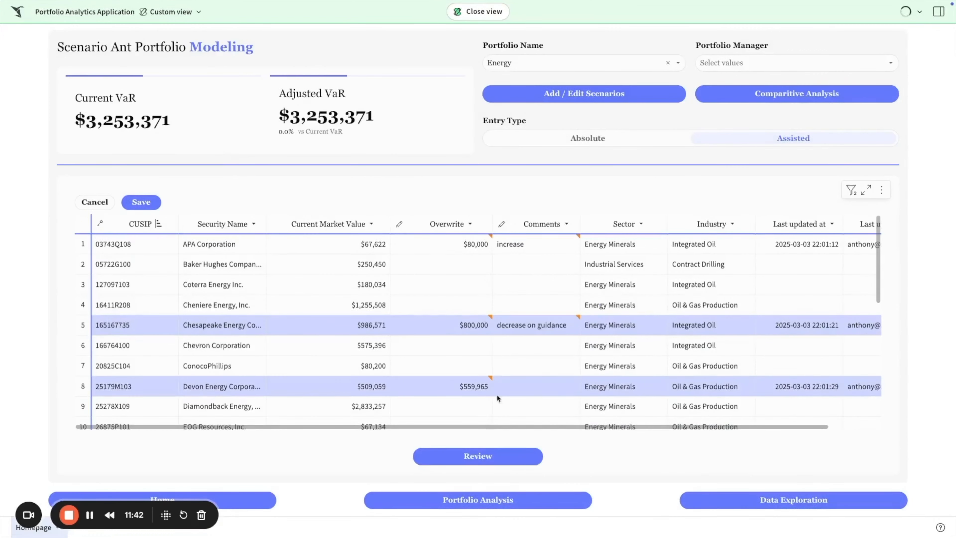
- Add the comment "increase" to the Devon Energy holding
{"action": "double_click", "coordinate": [538, 387]}
{"action": "type", "text": "increase"}
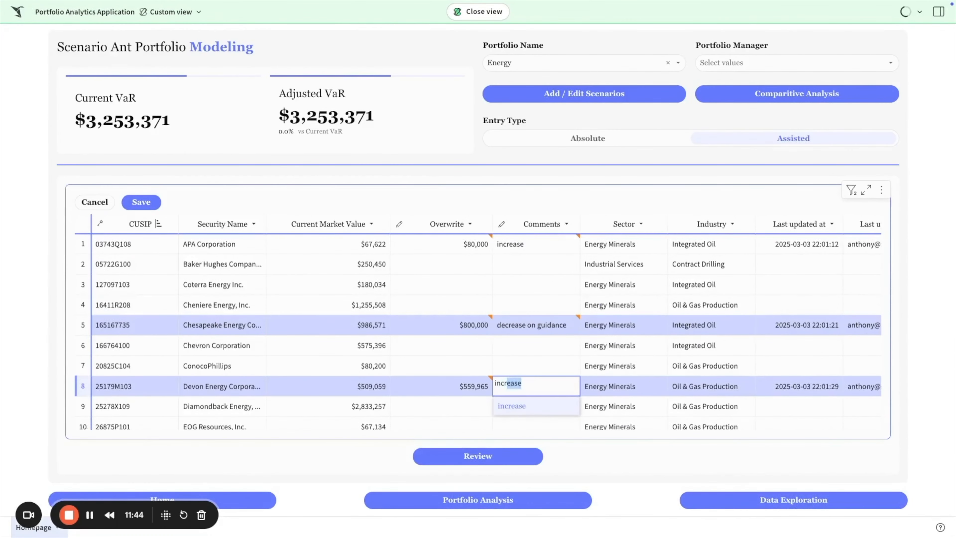
{"action": "key", "text": "Tab"}
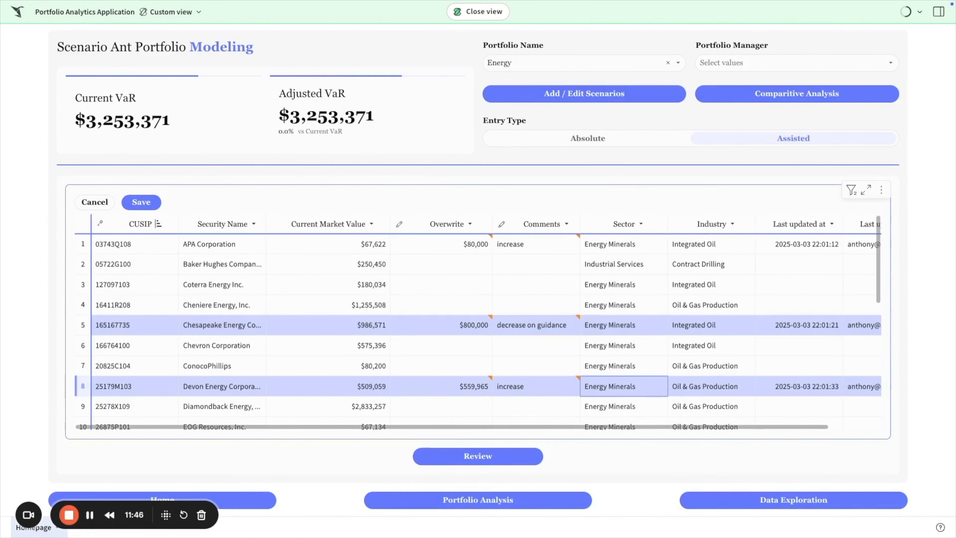
- Examine the holdings table's Last updated by and Last updated at columns, plus its Overwrite and Comments columns
{"action": "scroll", "coordinate": [728, 289], "scroll_direction": "right", "scroll_amount": 2}
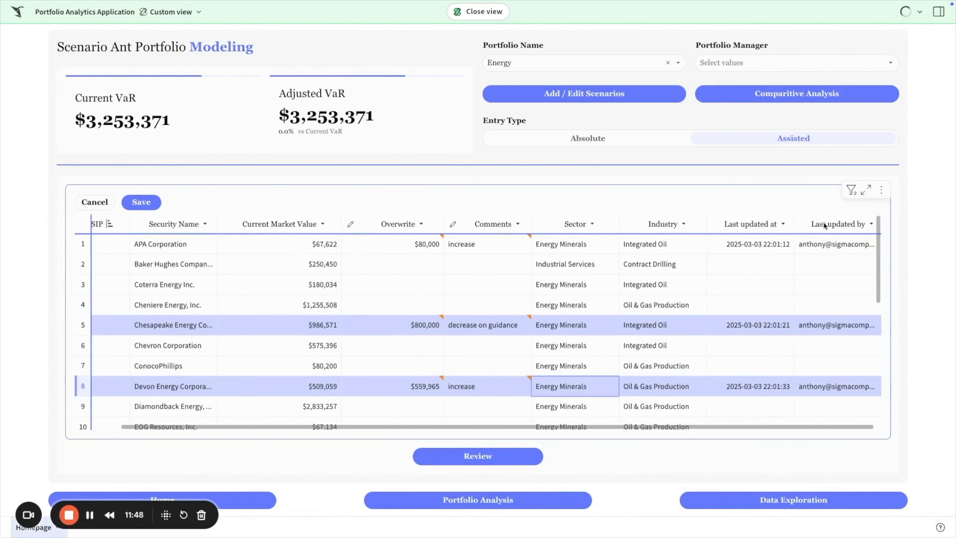
{"action": "left_click", "coordinate": [844, 225]}
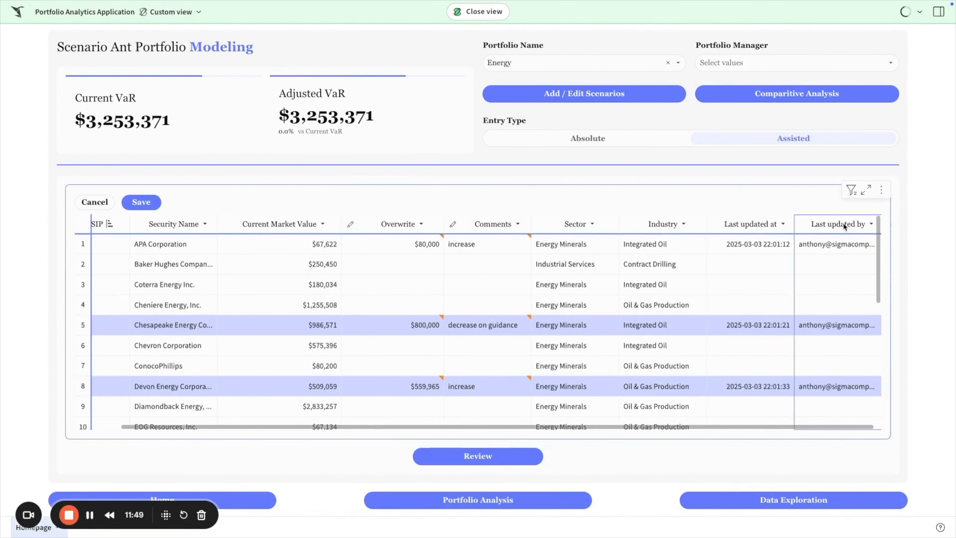
{"action": "left_click", "coordinate": [747, 225]}
{"action": "scroll", "coordinate": [747, 225], "scroll_direction": "left", "scroll_amount": 2}
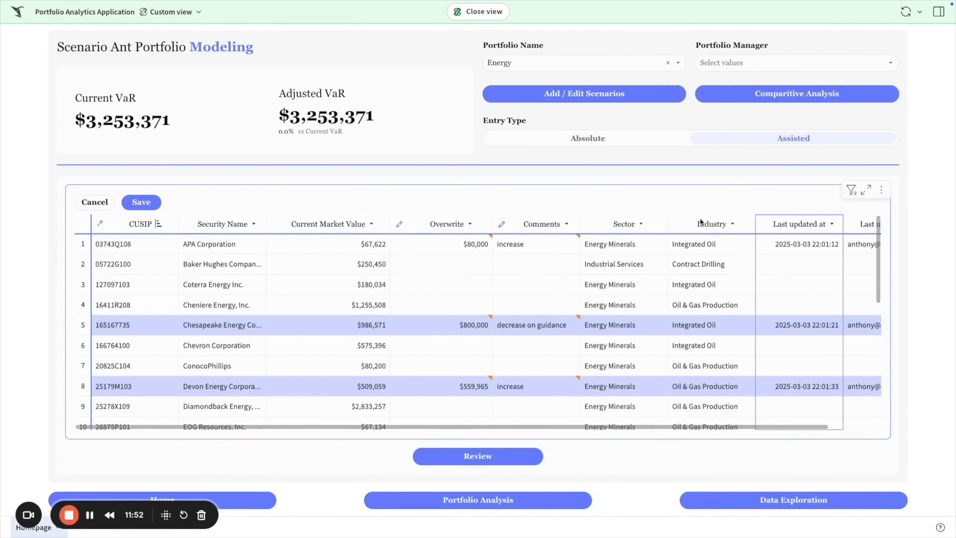
{"action": "left_click", "coordinate": [460, 225]}
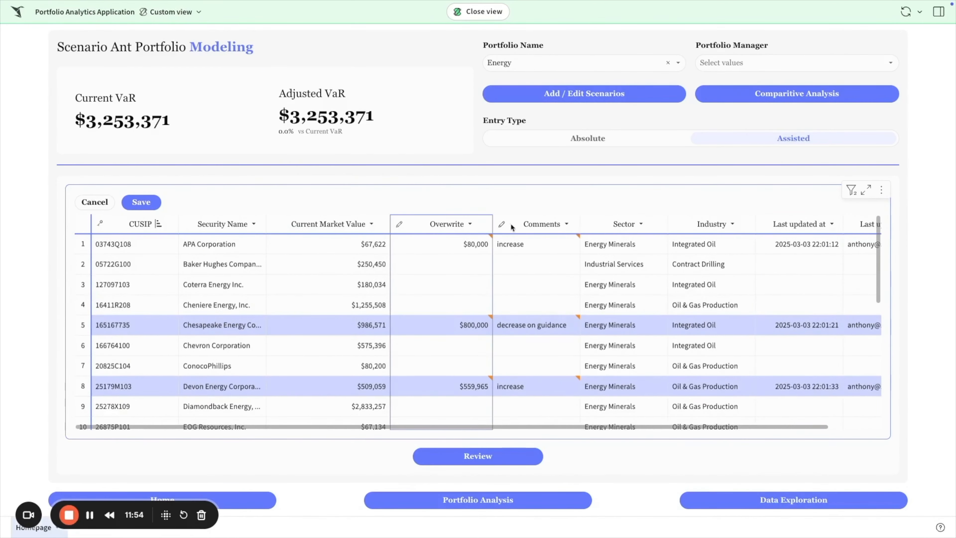
{"action": "left_click", "coordinate": [548, 225]}
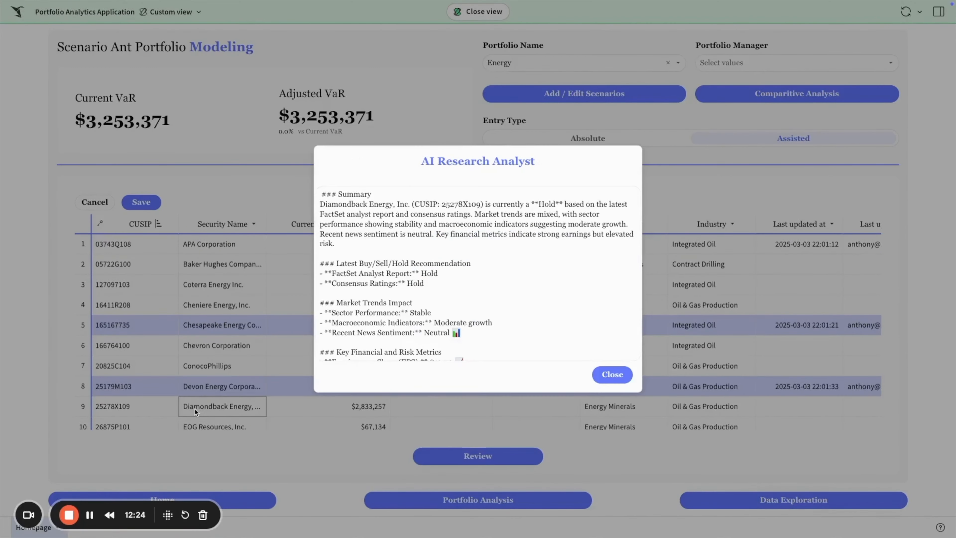
- Read through the AI Research Analyst report on Diamondback Energy and close it
{"action": "scroll", "coordinate": [596, 278], "scroll_direction": "down", "scroll_amount": 4}
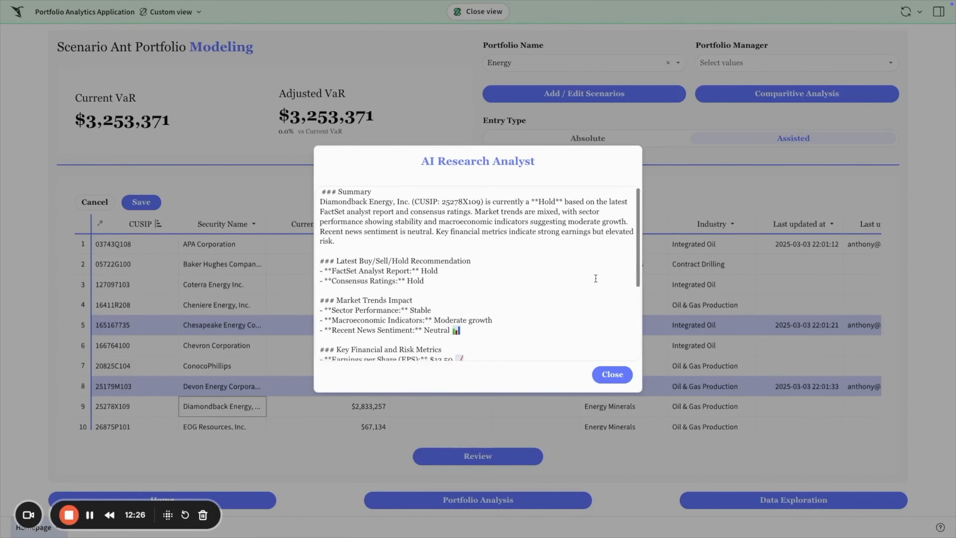
{"action": "scroll", "coordinate": [596, 279], "scroll_direction": "up", "scroll_amount": 3}
{"action": "scroll", "coordinate": [596, 278], "scroll_direction": "up", "scroll_amount": 2}
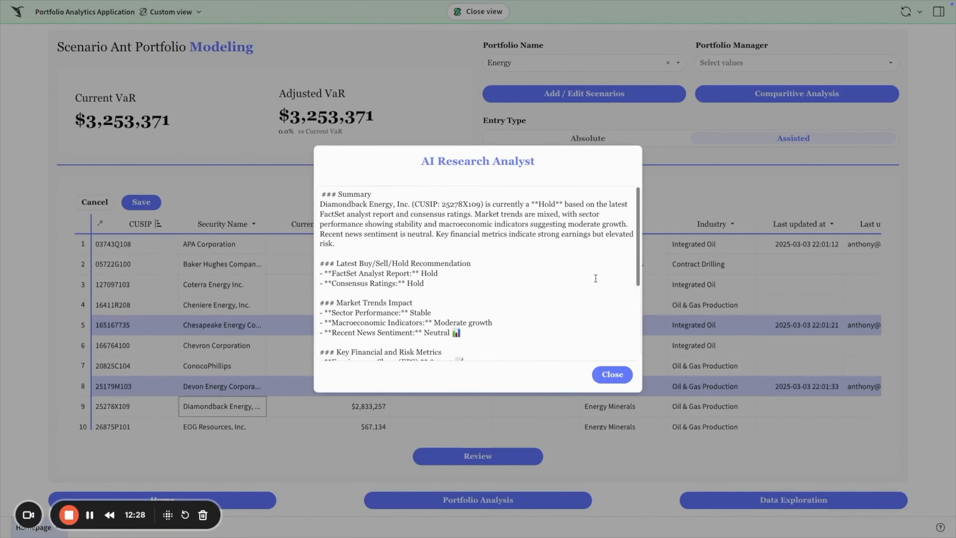
{"action": "left_click", "coordinate": [613, 375]}
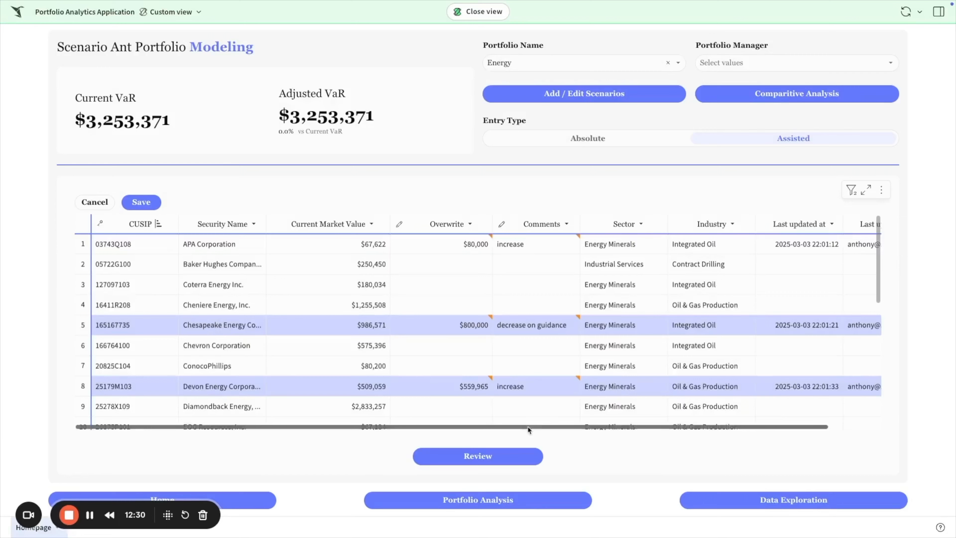
- Add the comment "hold" to the Diamondback Energy holding
{"action": "scroll", "coordinate": [524, 416], "scroll_direction": "down", "scroll_amount": 1}
{"action": "double_click", "coordinate": [533, 397]}
{"action": "type", "text": "hold"}
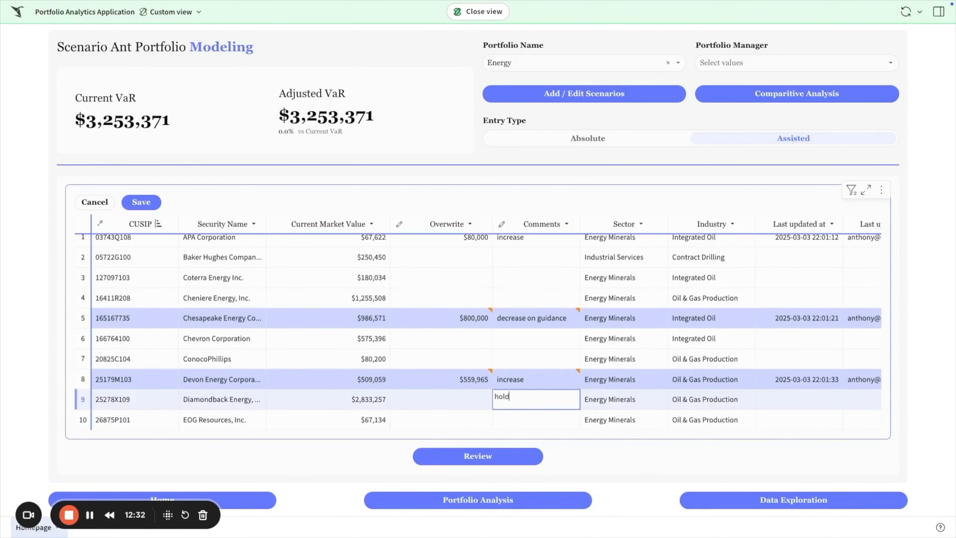
{"action": "key", "text": "Return"}
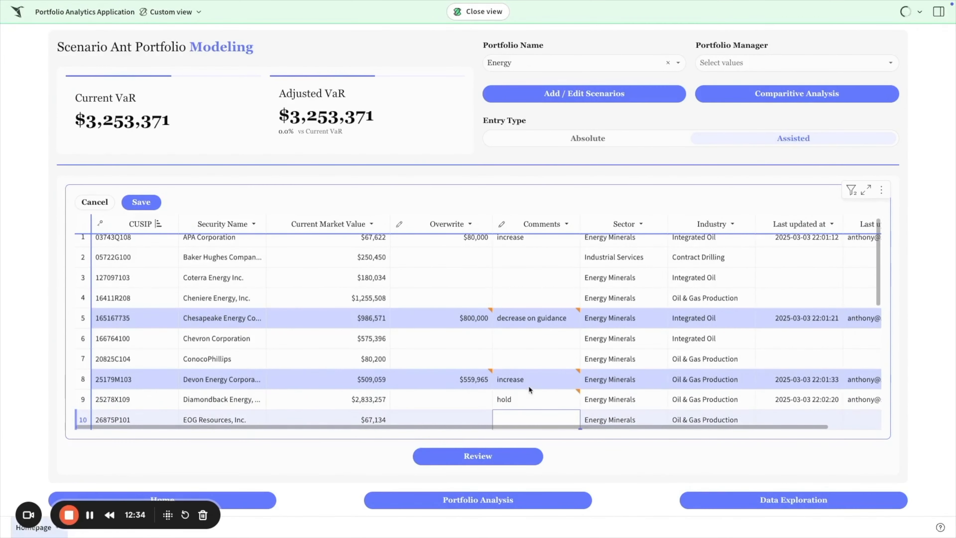
- Save the edited holdings, then review and submit the scenario's changes
{"action": "left_click", "coordinate": [140, 203]}
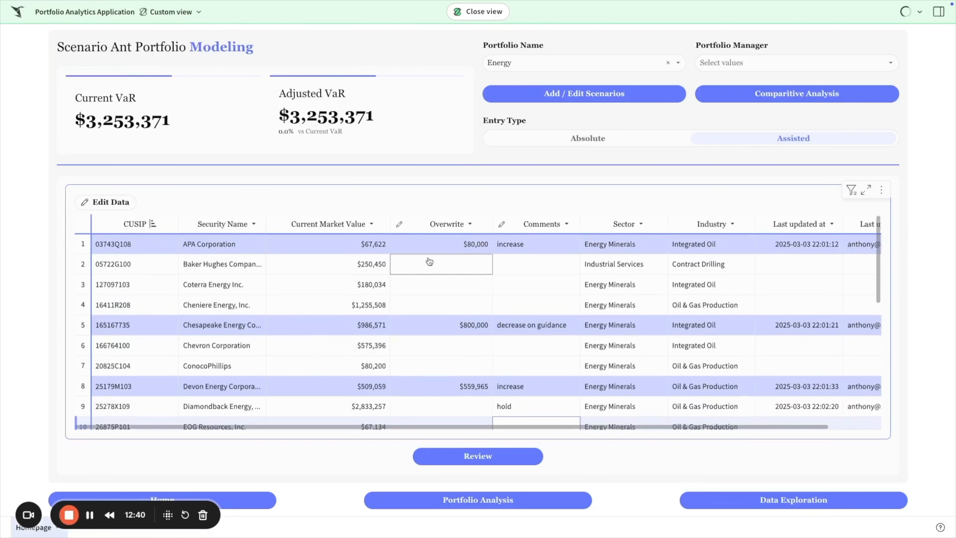
{"action": "left_click", "coordinate": [503, 458]}
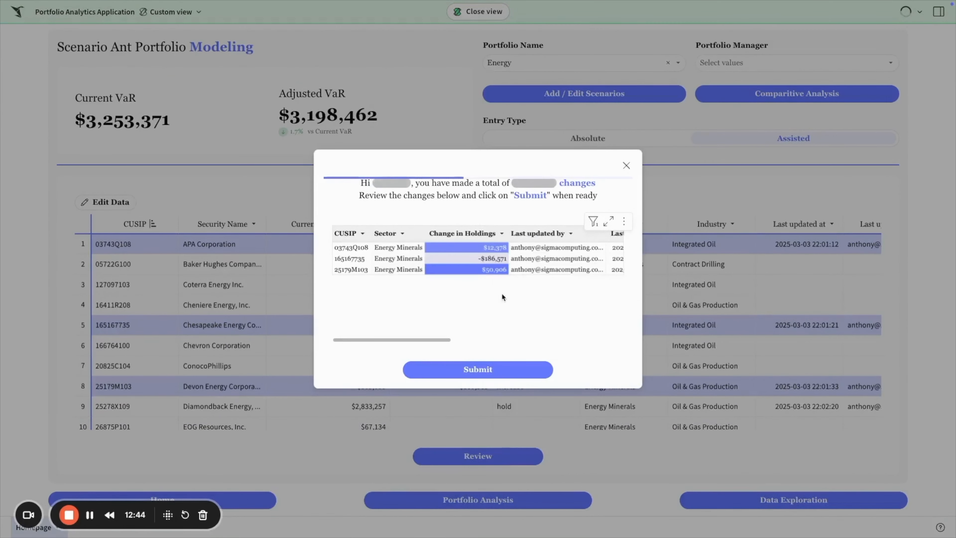
{"action": "left_click", "coordinate": [471, 370]}
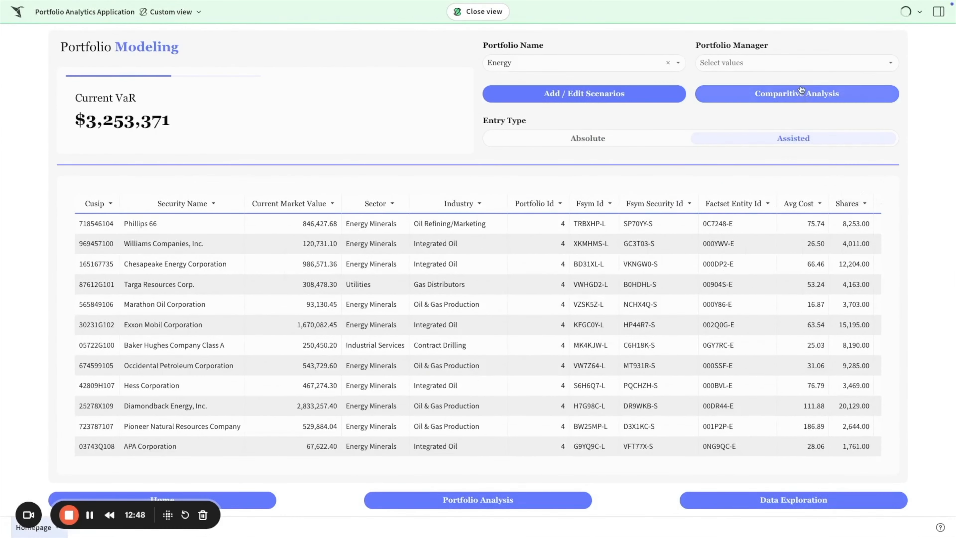
- Open the scenario comparison, examine the VaR and adjusted values in Scenario Details, and return to the homepage
{"action": "left_click", "coordinate": [801, 91]}
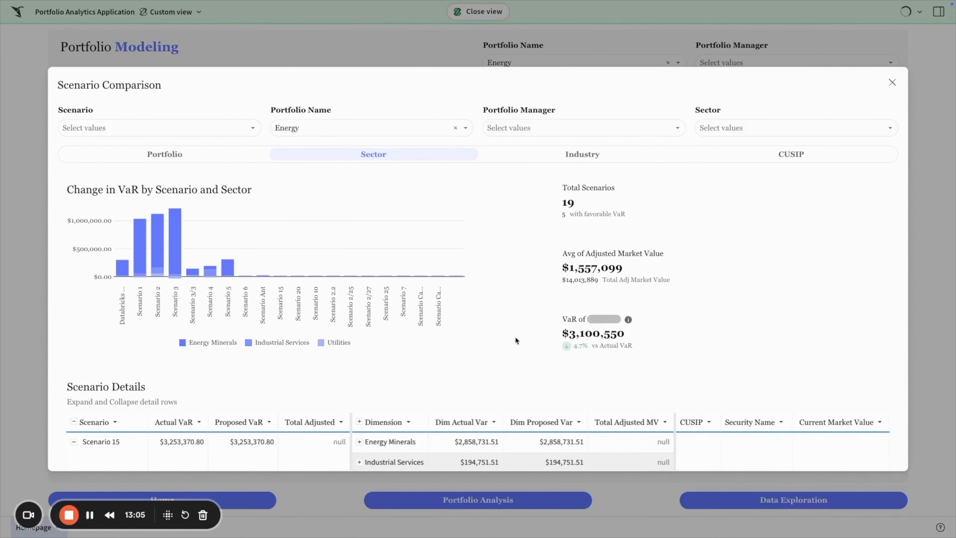
{"action": "scroll", "coordinate": [514, 337], "scroll_direction": "down", "scroll_amount": 5}
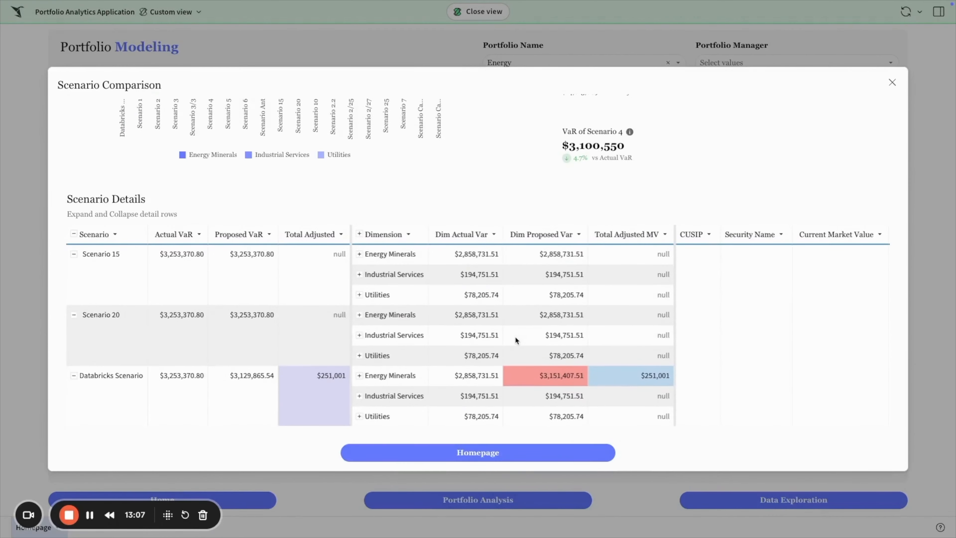
{"action": "scroll", "coordinate": [516, 338], "scroll_direction": "down", "scroll_amount": 6}
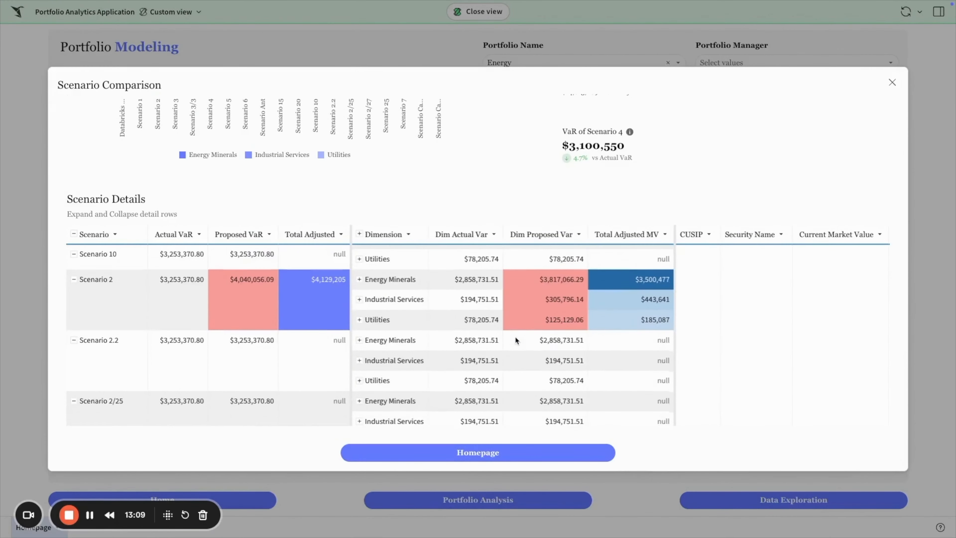
{"action": "scroll", "coordinate": [515, 336], "scroll_direction": "down", "scroll_amount": 4}
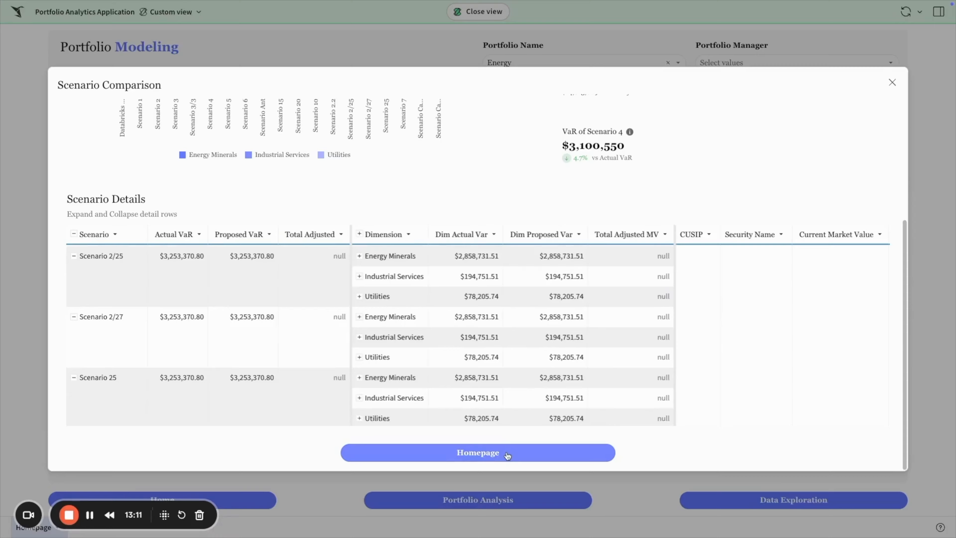
{"action": "left_click", "coordinate": [507, 454]}
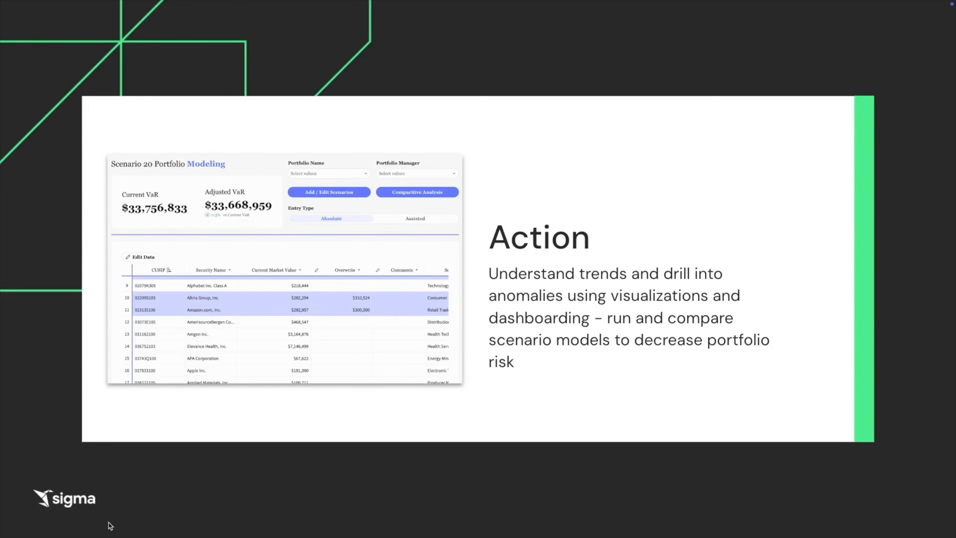
{"action": "key", "text": "Right"}
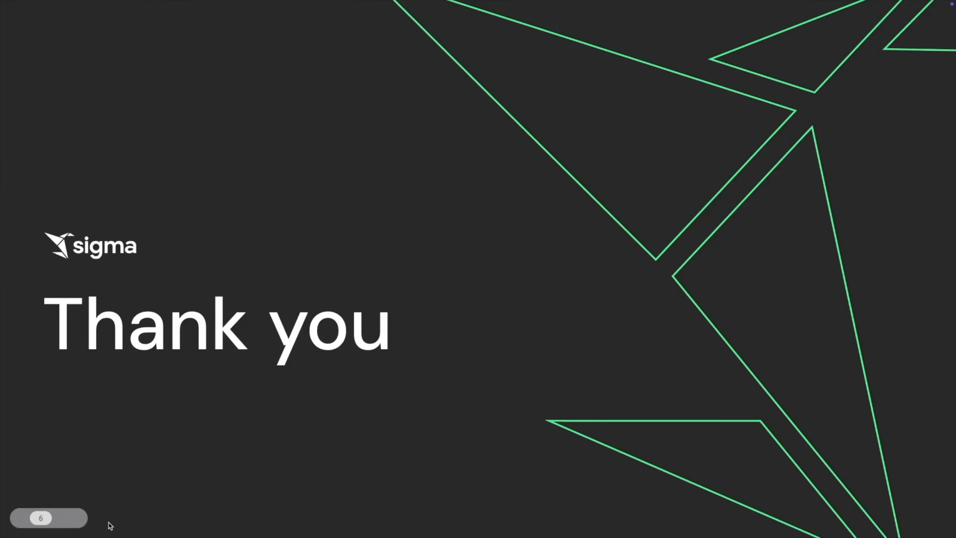